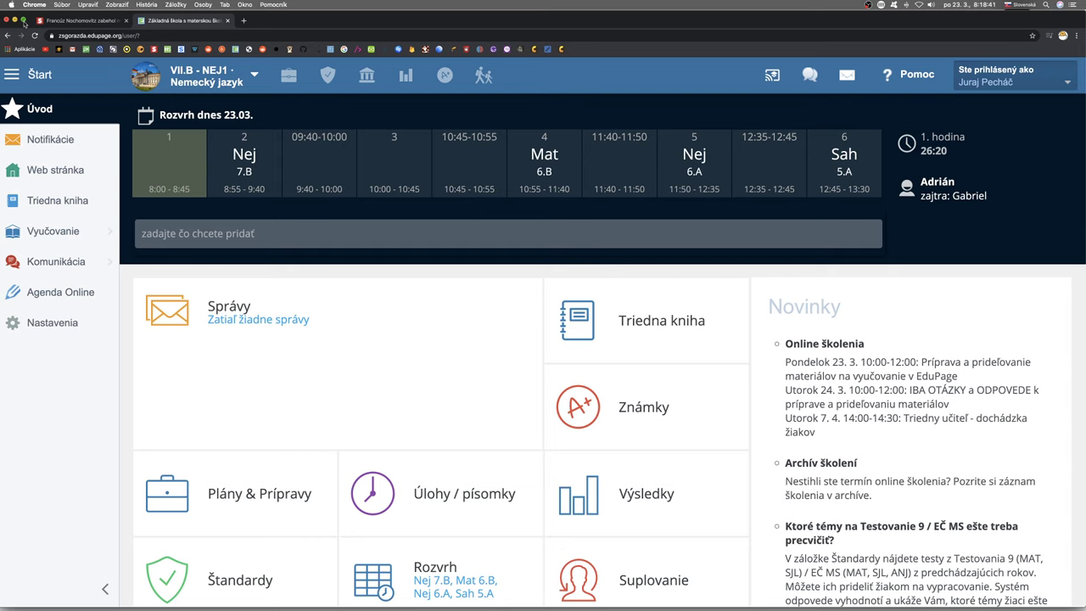
Step: Examine the SME Šport article about the balcony marathon, focusing on the balcony's perimeter, the number of laps and the distance run
{"action": "left_click", "coordinate": [24, 20]}
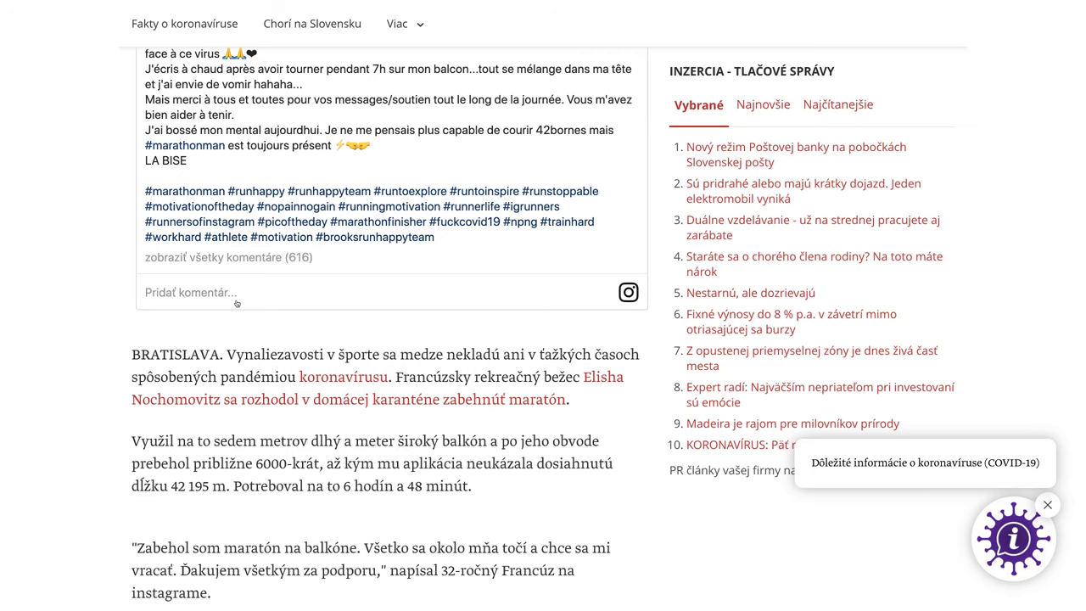
{"action": "scroll", "coordinate": [237, 302], "scroll_direction": "up", "scroll_amount": 10}
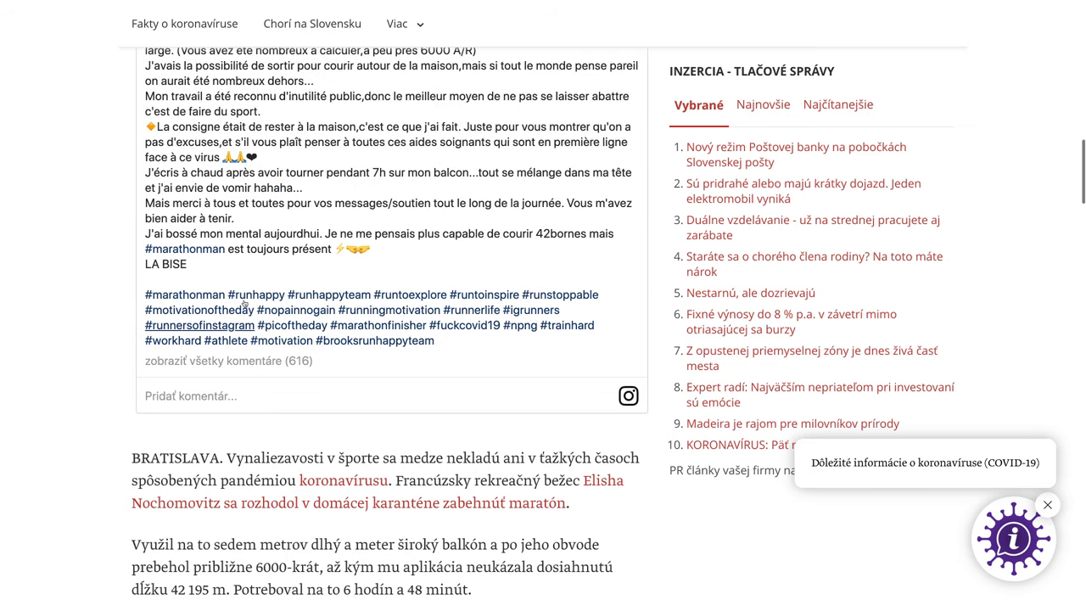
{"action": "scroll", "coordinate": [243, 303], "scroll_direction": "up", "scroll_amount": 5}
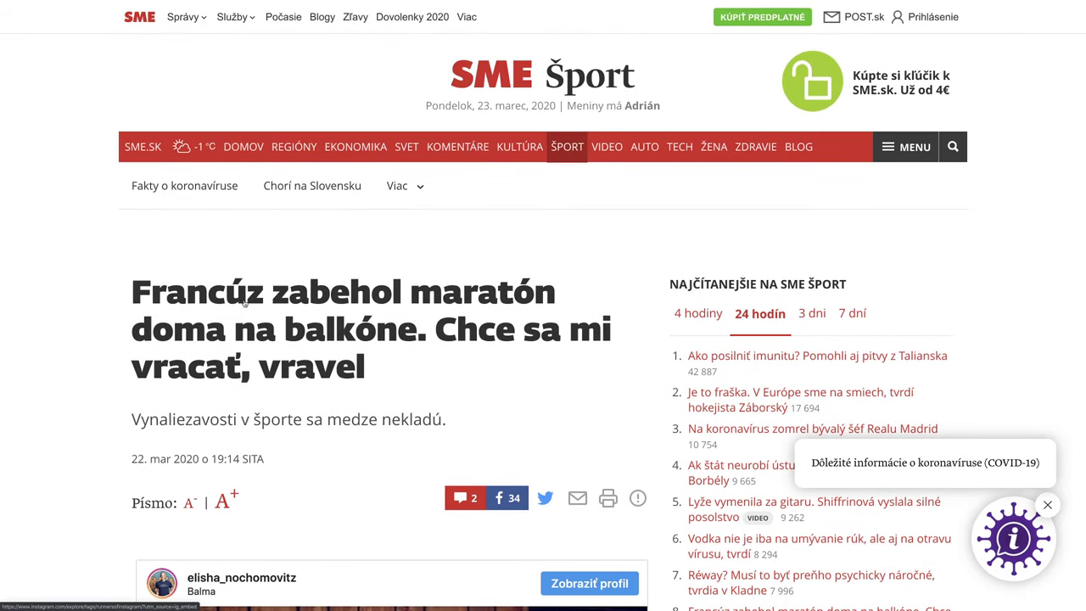
{"action": "scroll", "coordinate": [352, 377], "scroll_direction": "down", "scroll_amount": 7}
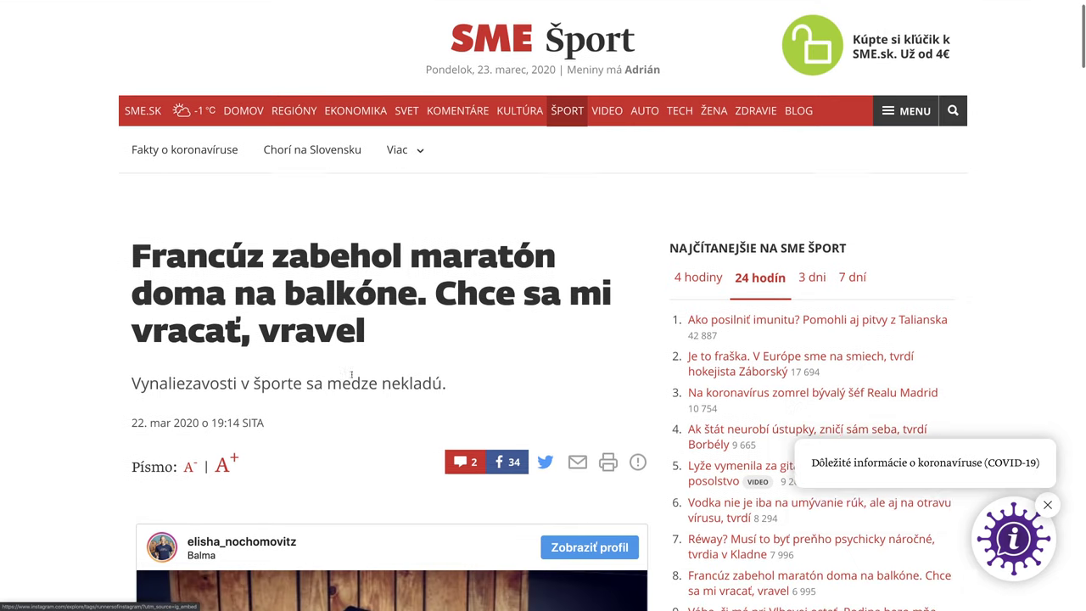
{"action": "scroll", "coordinate": [352, 376], "scroll_direction": "down", "scroll_amount": 10}
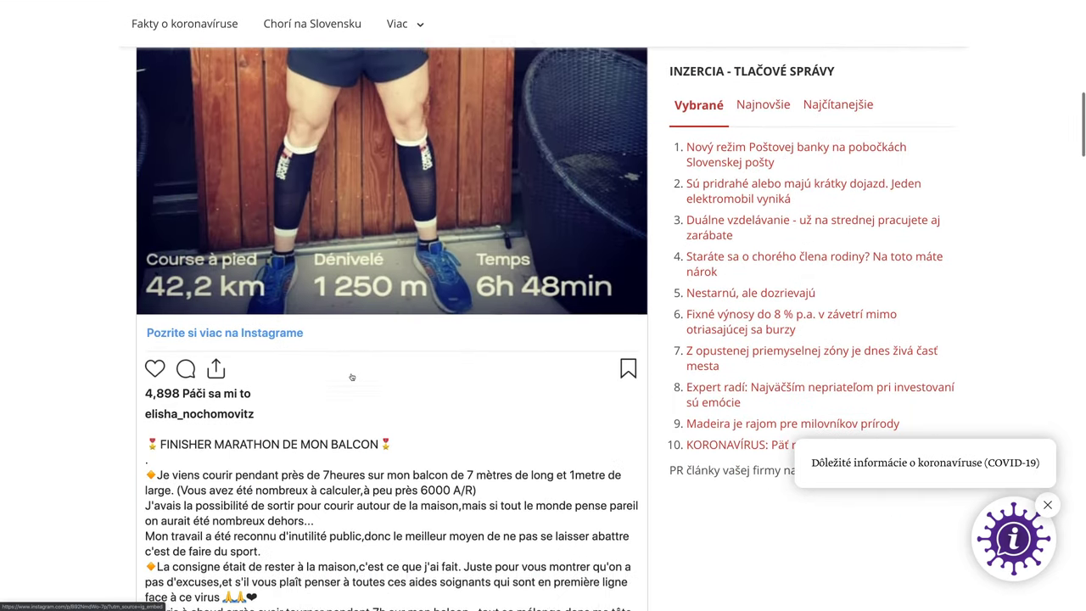
{"action": "scroll", "coordinate": [352, 376], "scroll_direction": "down", "scroll_amount": 4}
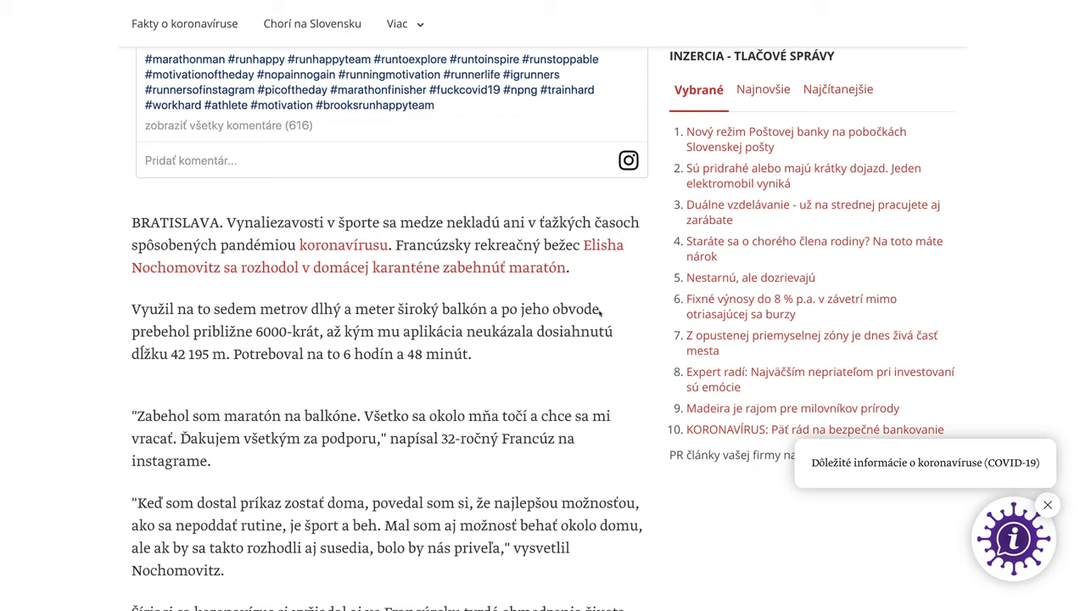
{"action": "left_click_drag", "start_coordinate": [601, 309], "coordinate": [554, 310]}
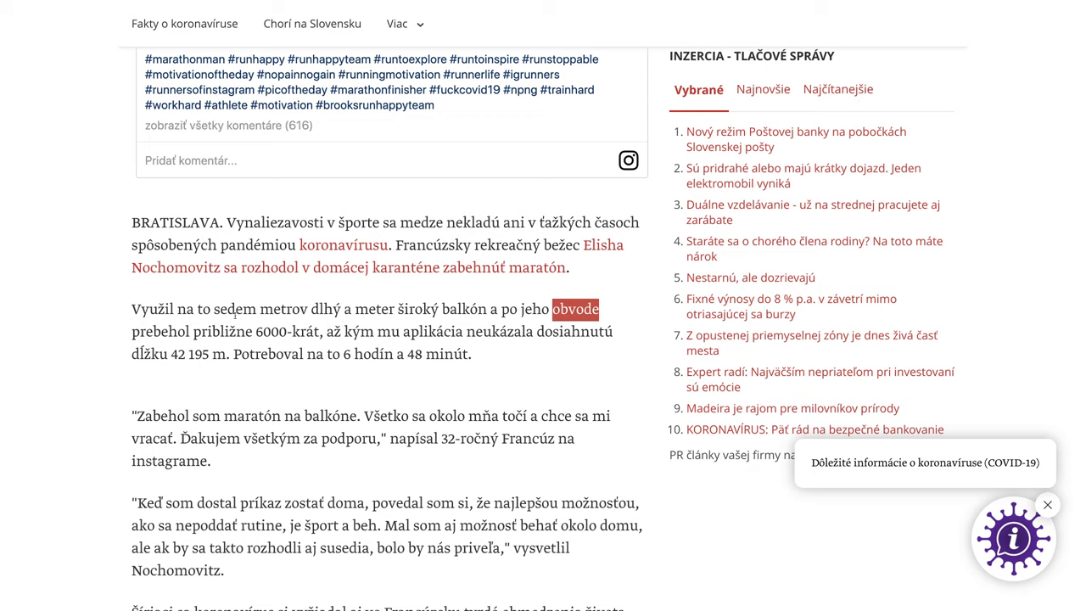
{"action": "left_click_drag", "start_coordinate": [214, 310], "coordinate": [290, 332]}
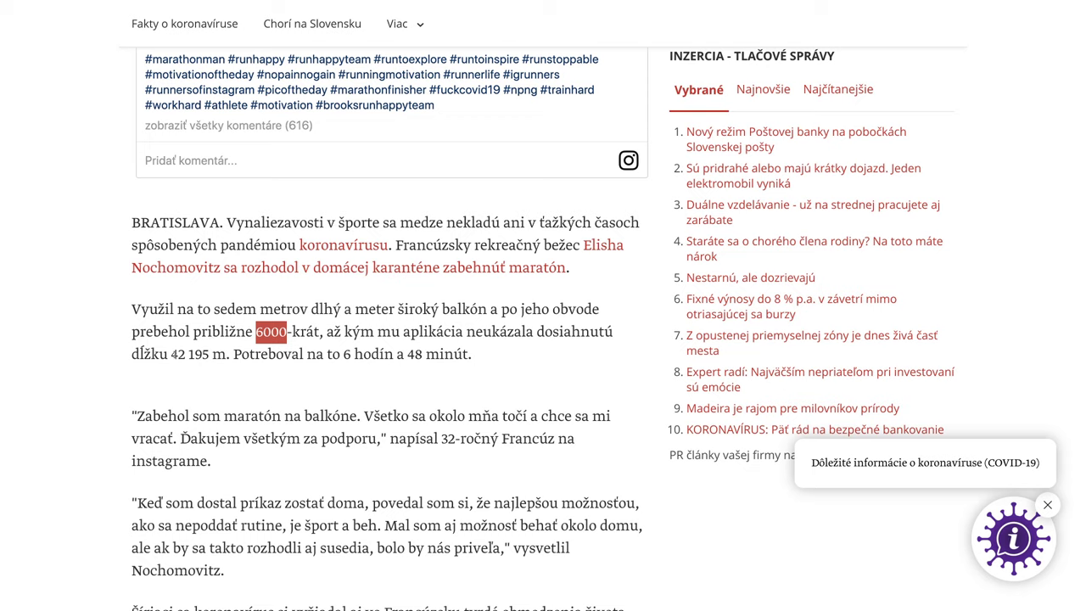
{"action": "left_click", "coordinate": [257, 328]}
{"action": "left_click_drag", "start_coordinate": [177, 353], "coordinate": [227, 354]}
{"action": "left_click", "coordinate": [352, 291]}
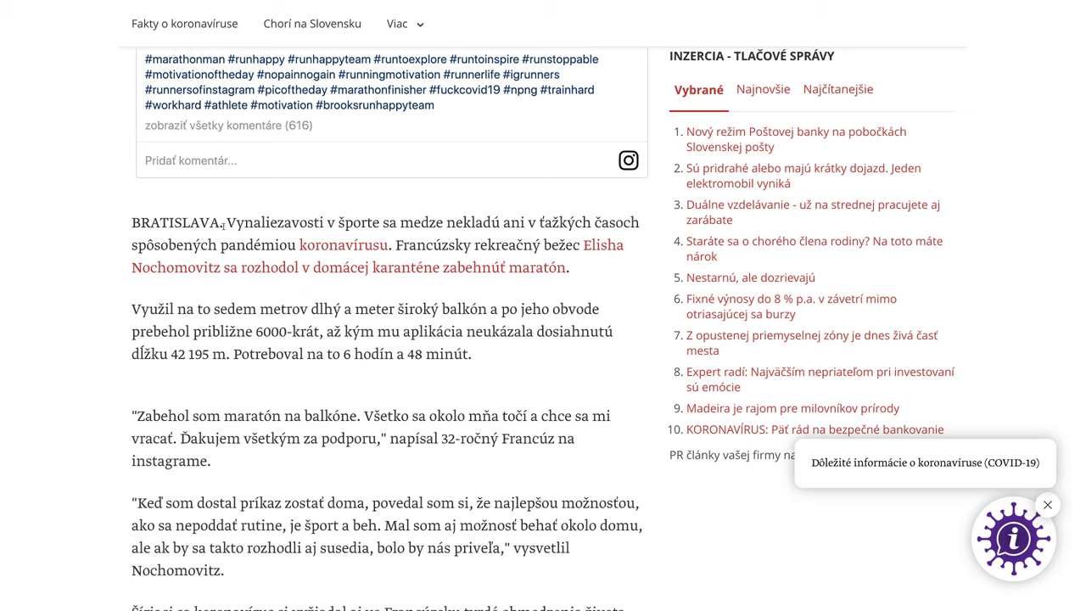
Step: Copy the article's two opening paragraphs, from "Vynaliezavosti v športe" to "48 minút."
{"action": "left_click_drag", "start_coordinate": [226, 223], "coordinate": [477, 358]}
{"action": "right_click", "coordinate": [416, 319]}
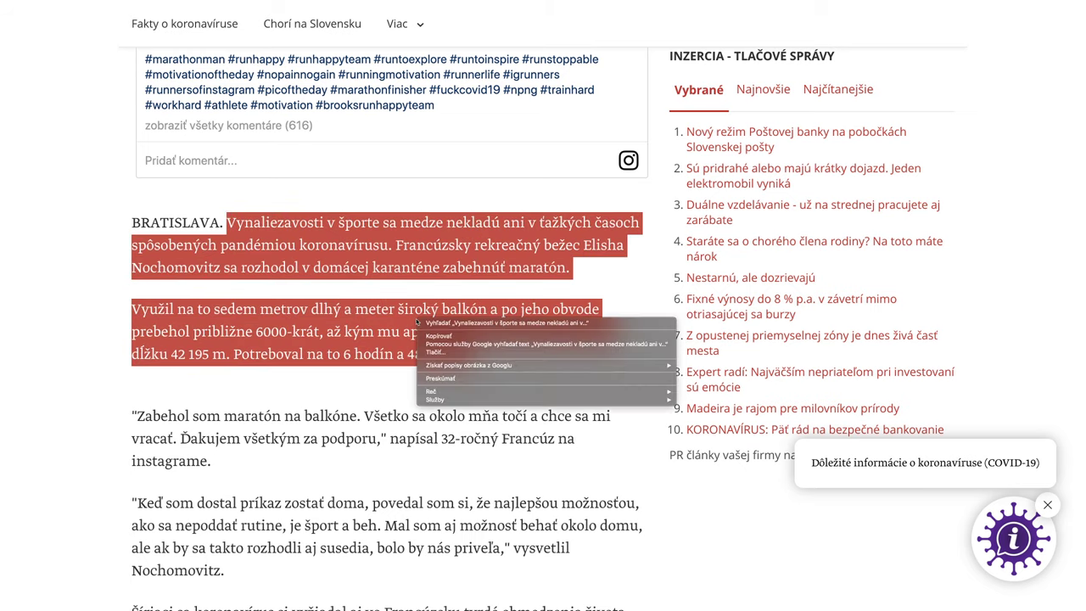
{"action": "left_click", "coordinate": [439, 336]}
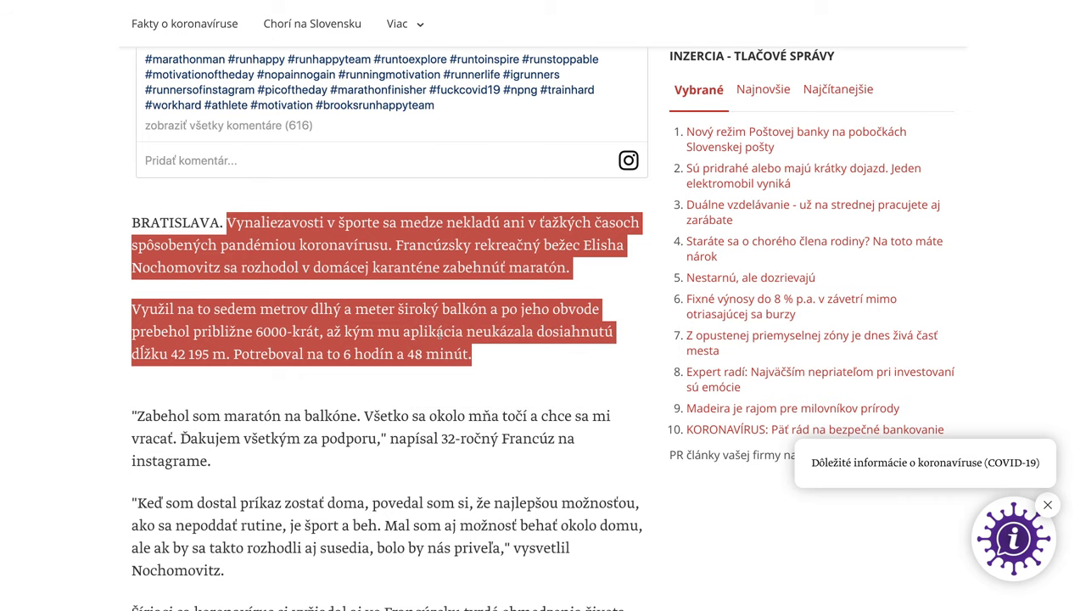
Step: Switch to EduPage and assign the plan topic "Slovné úlohy - operácie s desatinnými číslami" to the 26. 3. 2020 VI.B Matematika lesson in the Triedna kniha
{"action": "key", "text": "alt+Tab"}
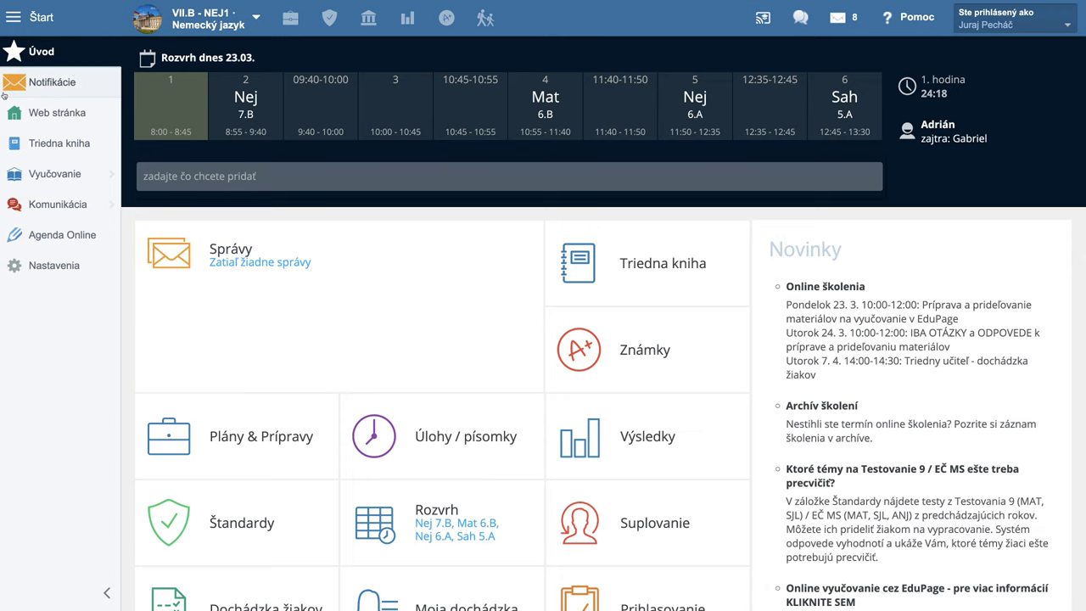
{"action": "left_click", "coordinate": [59, 148]}
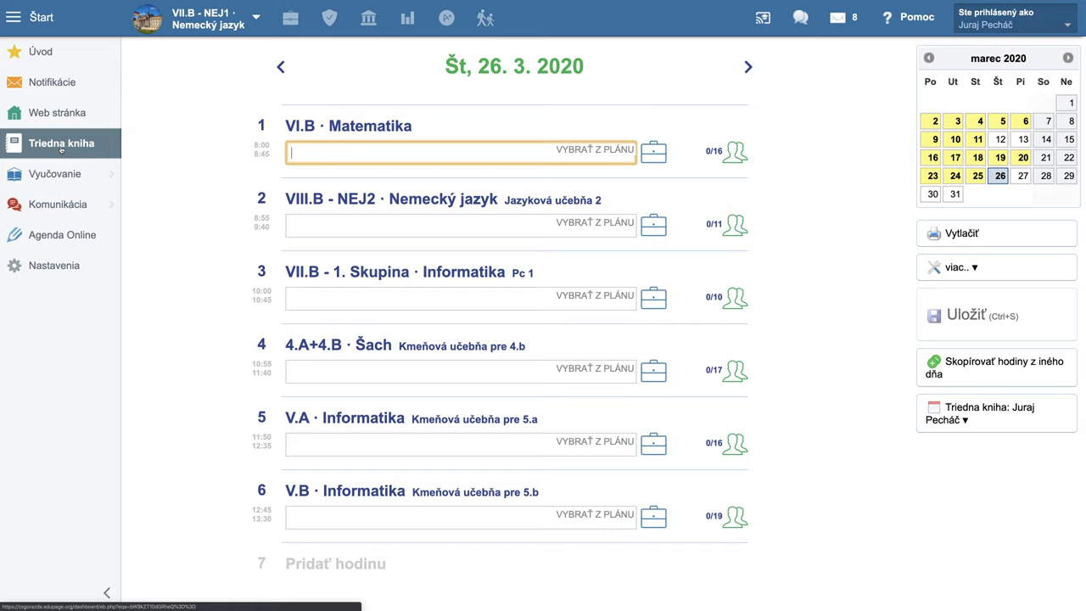
{"action": "mouse_move", "coordinate": [468, 121]}
{"action": "left_click", "coordinate": [598, 154]}
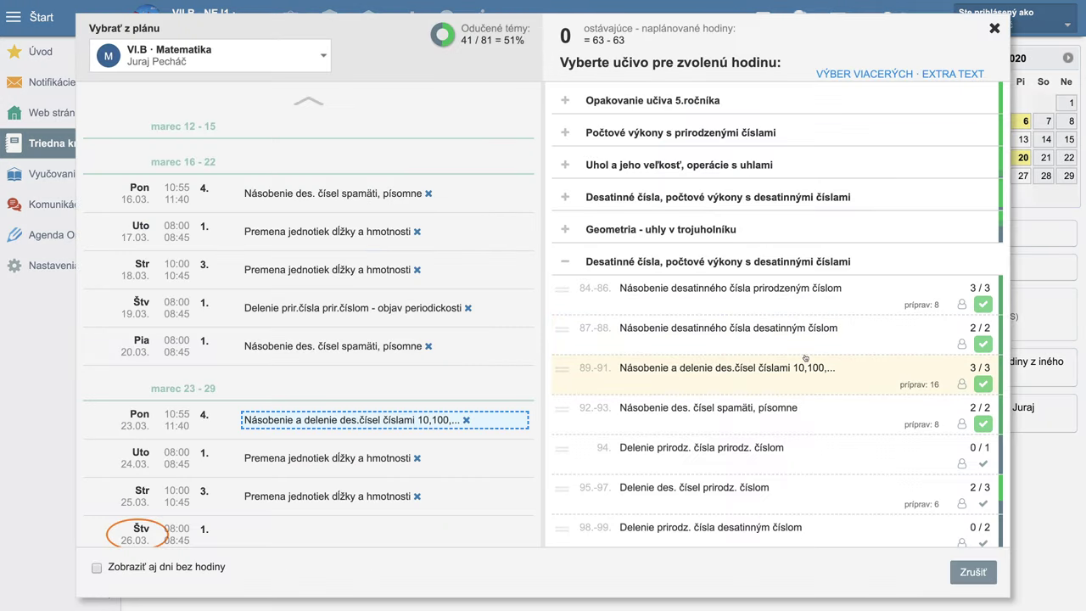
{"action": "mouse_move", "coordinate": [566, 36]}
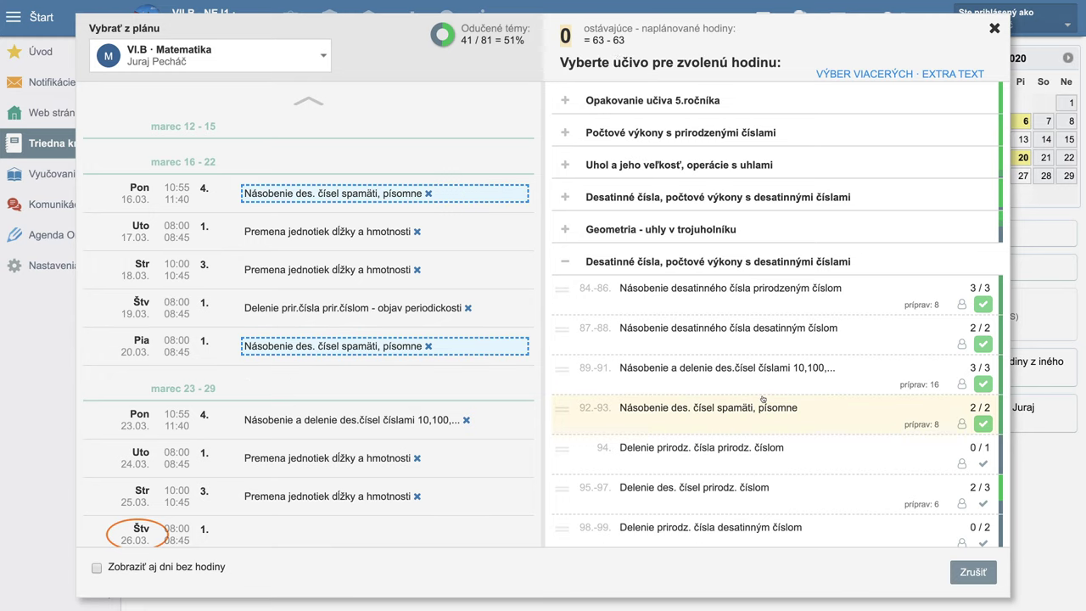
{"action": "scroll", "coordinate": [764, 402], "scroll_direction": "down", "scroll_amount": 3}
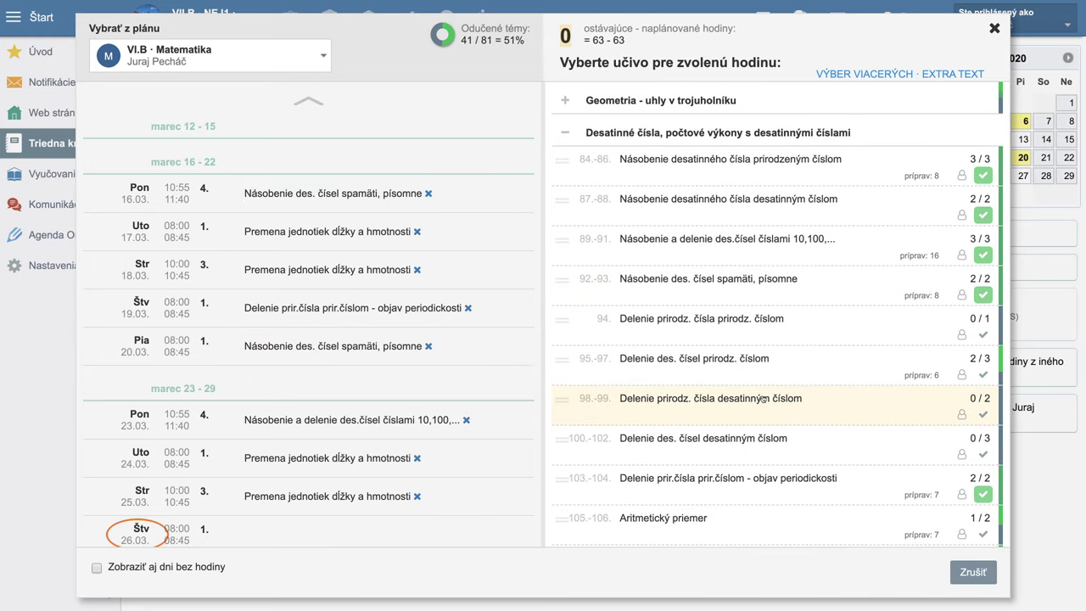
{"action": "scroll", "coordinate": [763, 398], "scroll_direction": "down", "scroll_amount": 3}
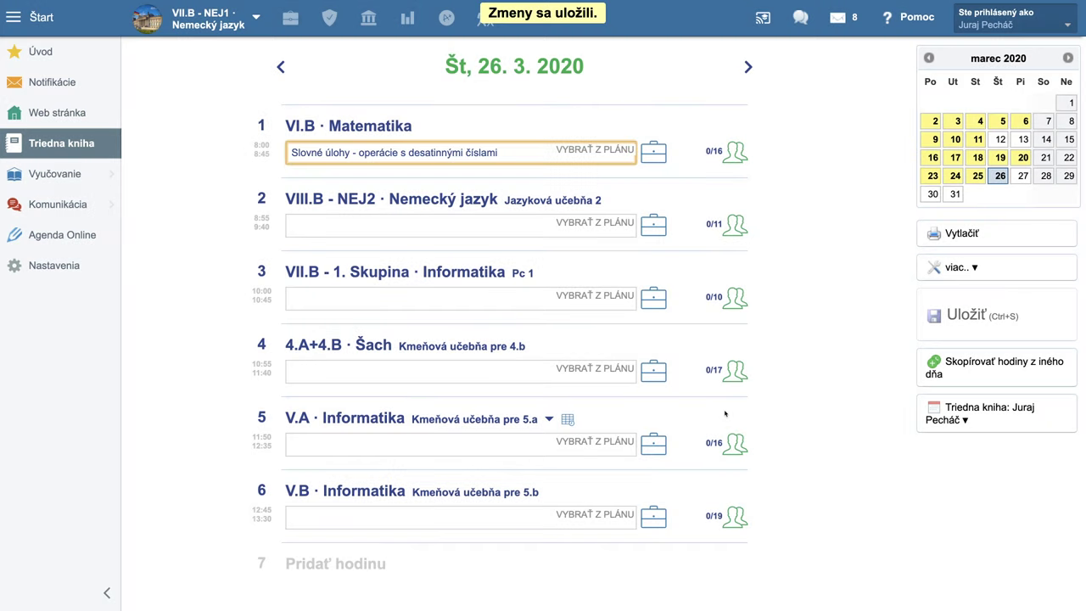
Step: Open the preparations for the VI.B Matematika lesson's topic and look over the material and card types that can be added
{"action": "left_click", "coordinate": [655, 156]}
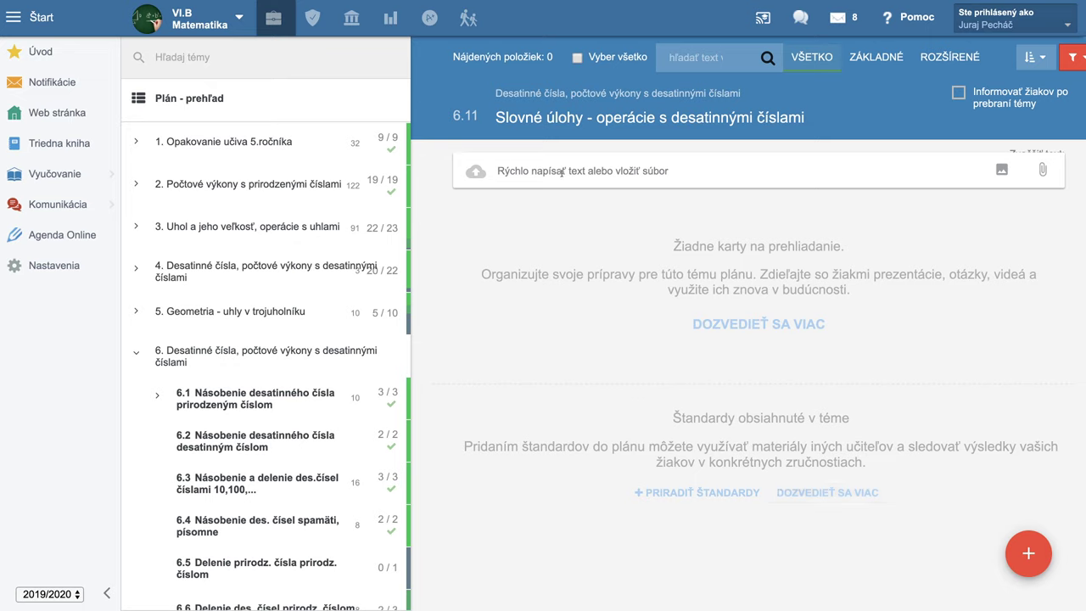
{"action": "left_click", "coordinate": [1029, 555]}
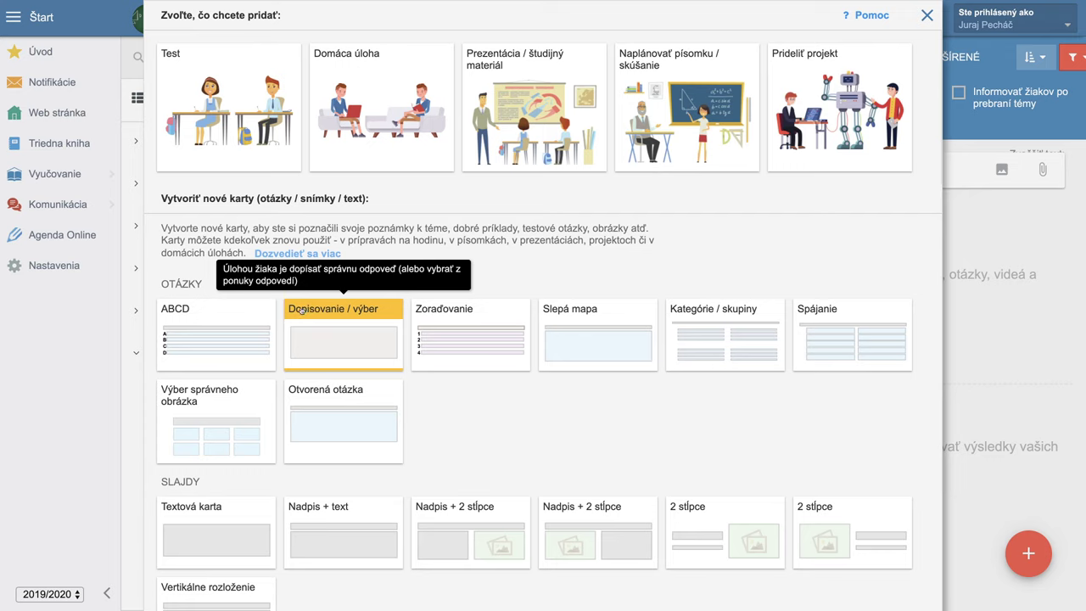
{"action": "left_click", "coordinate": [929, 15]}
Step: Paste the copied article excerpt with its source link into a new quick text card without a title and save it
{"action": "left_click", "coordinate": [580, 177]}
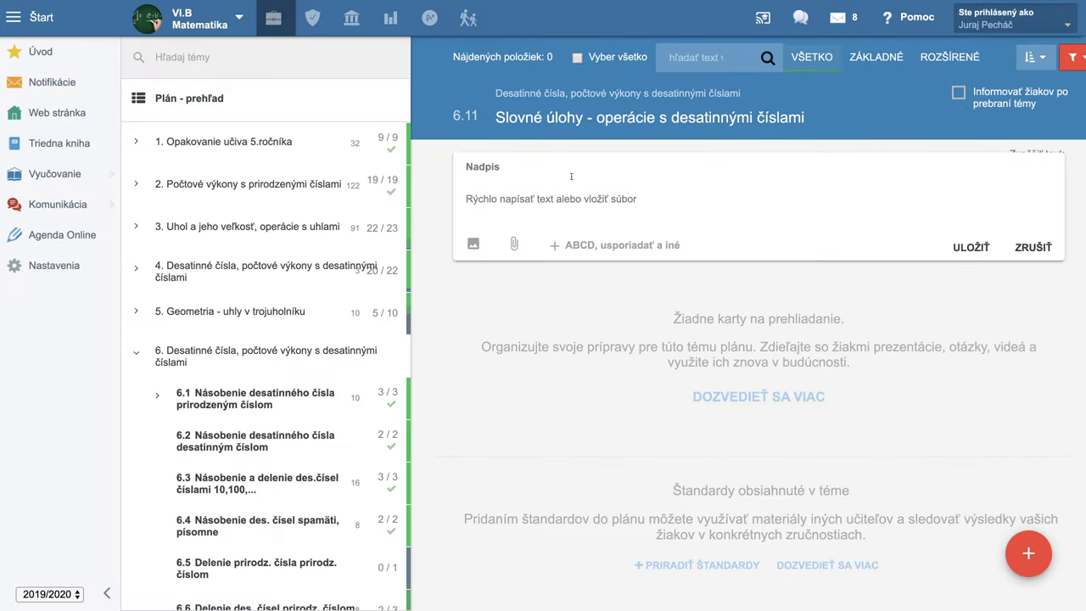
{"action": "key", "text": "ctrl+v"}
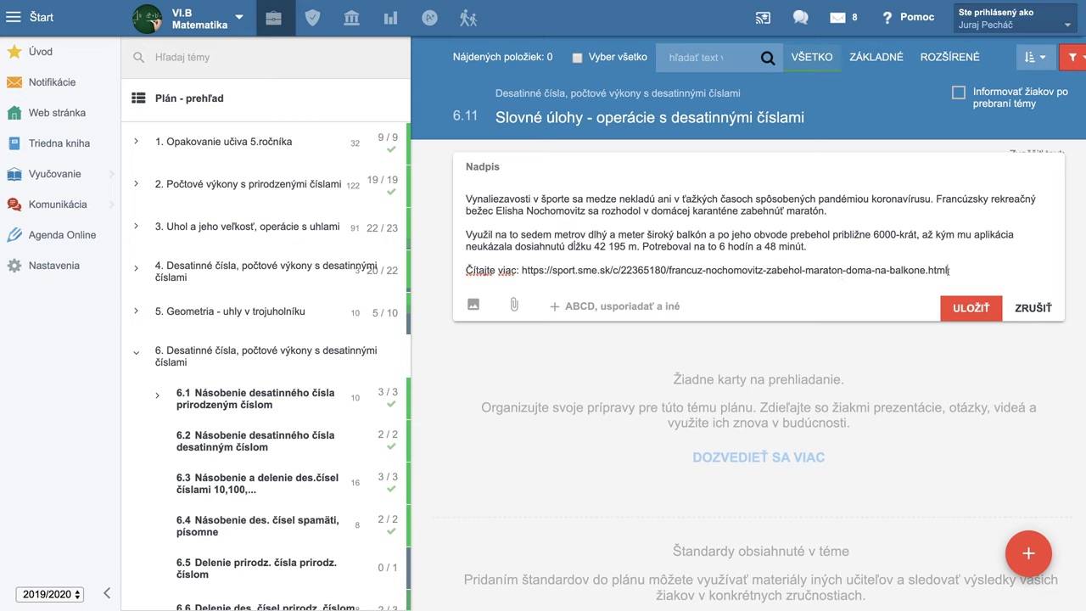
{"action": "left_click_drag", "start_coordinate": [945, 270], "coordinate": [650, 269]}
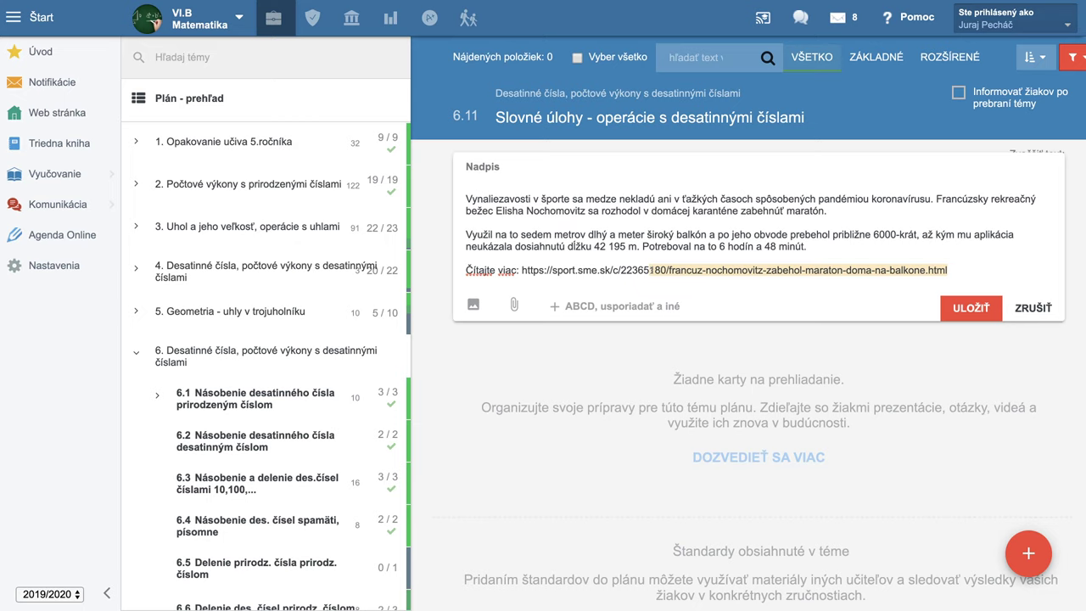
{"action": "left_click_drag", "start_coordinate": [649, 269], "coordinate": [682, 270]}
{"action": "left_click", "coordinate": [953, 272]}
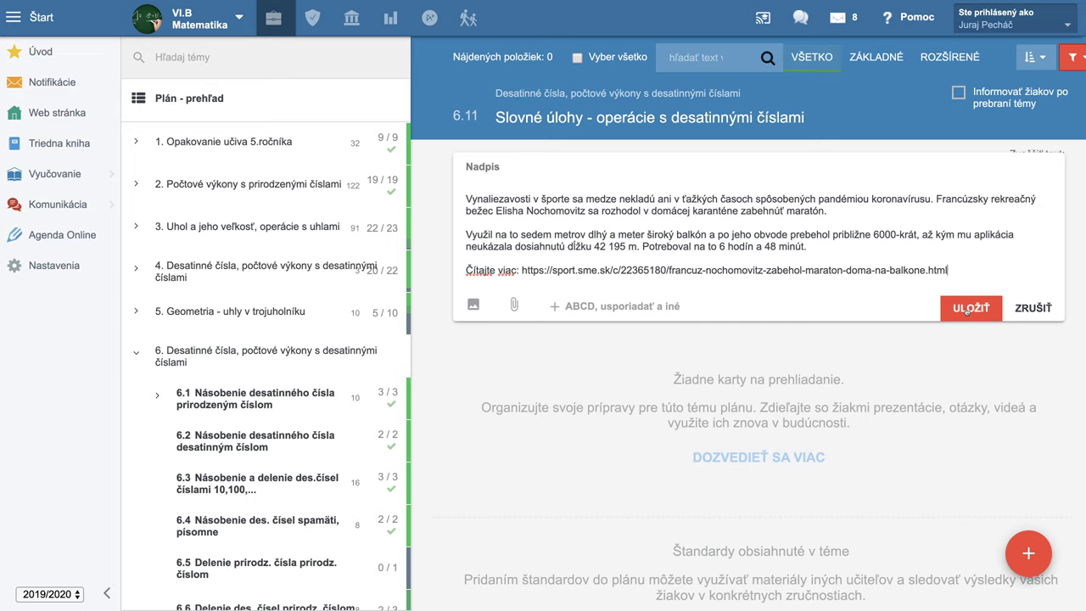
{"action": "left_click", "coordinate": [967, 311]}
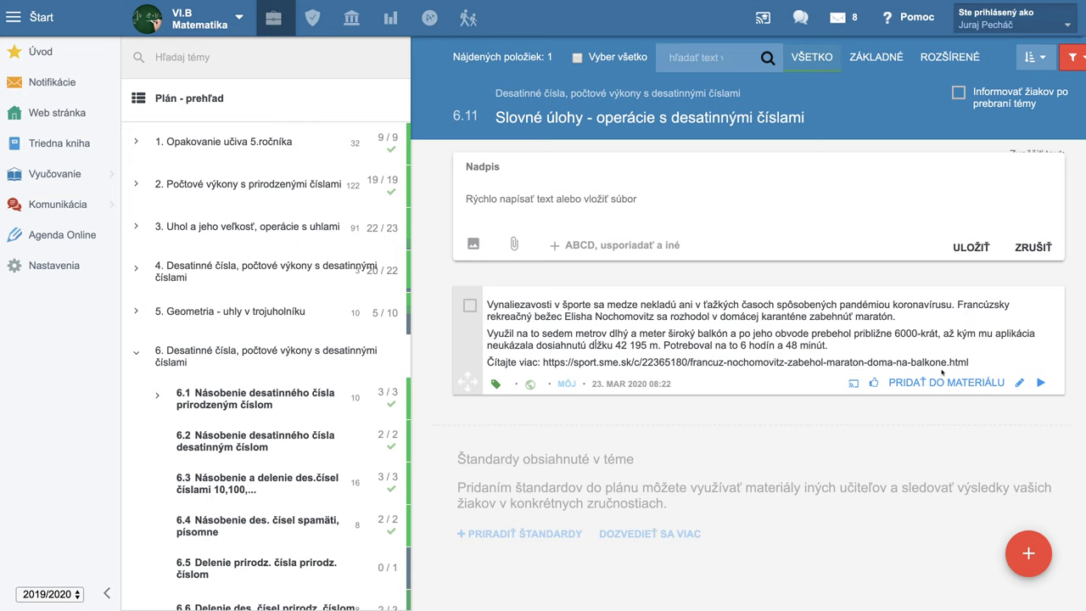
Step: Edit the saved card, removing the web address from its last line so that the line reads "Čítajte viac!"
{"action": "left_click", "coordinate": [1018, 386]}
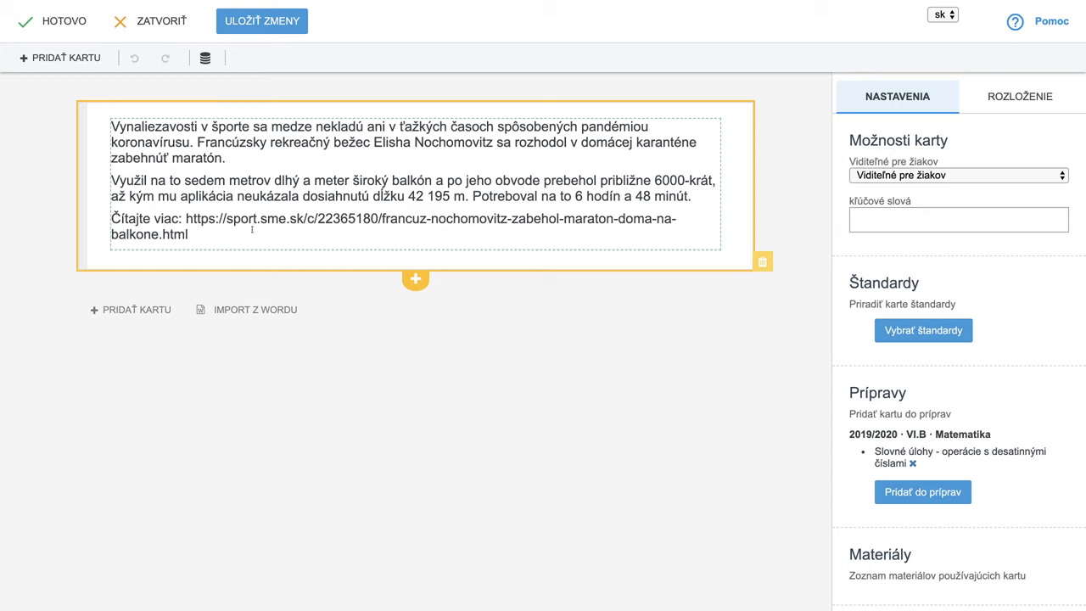
{"action": "left_click", "coordinate": [264, 187]}
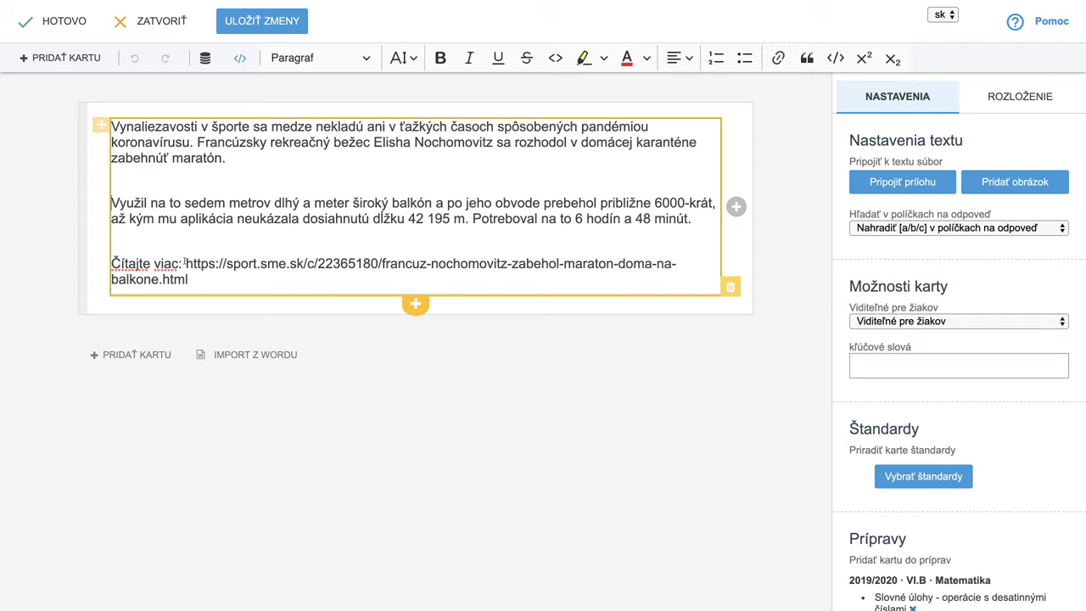
{"action": "left_click_drag", "start_coordinate": [184, 263], "coordinate": [205, 277]}
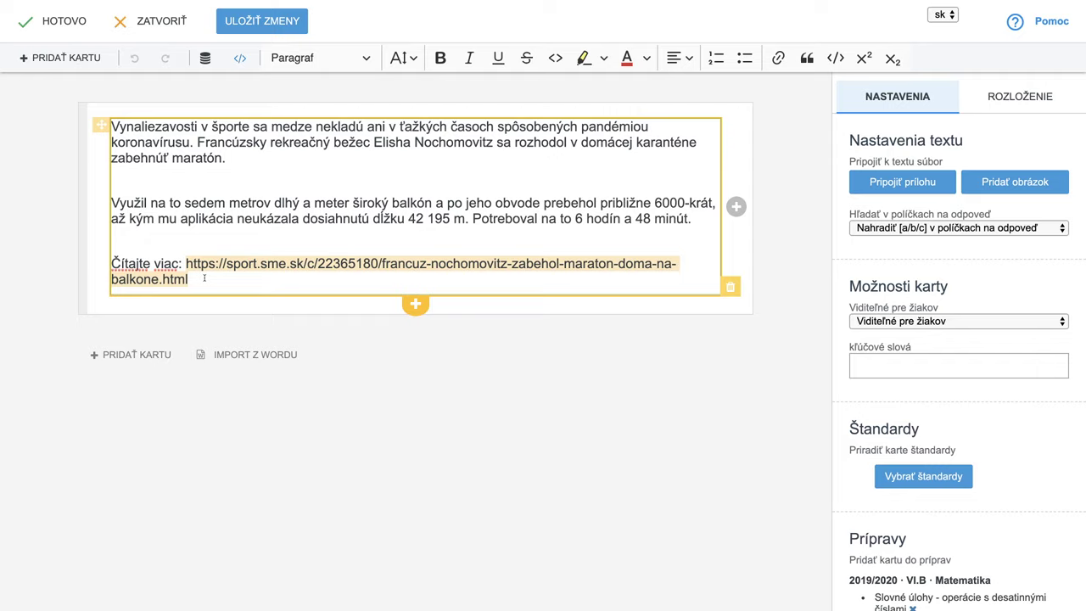
{"action": "key", "text": "BackSpace"}
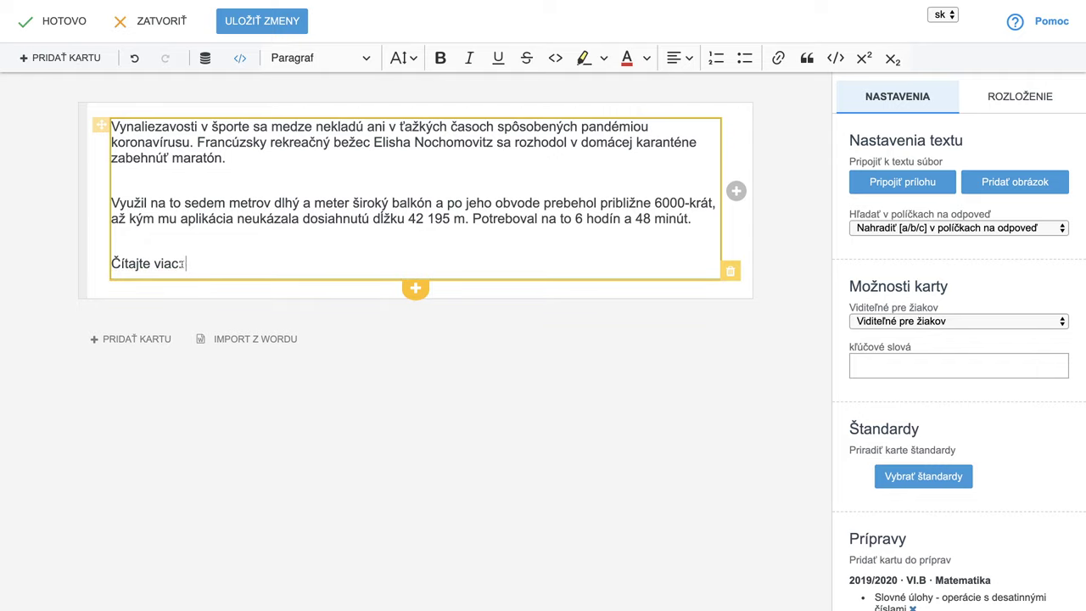
{"action": "key", "text": "BackSpace"}
{"action": "type", "text": "!"}
Step: Turn the words "Čítajte viac" into a hyperlink to the removed sport.sme.sk article address
{"action": "left_click_drag", "start_coordinate": [111, 263], "coordinate": [178, 265]}
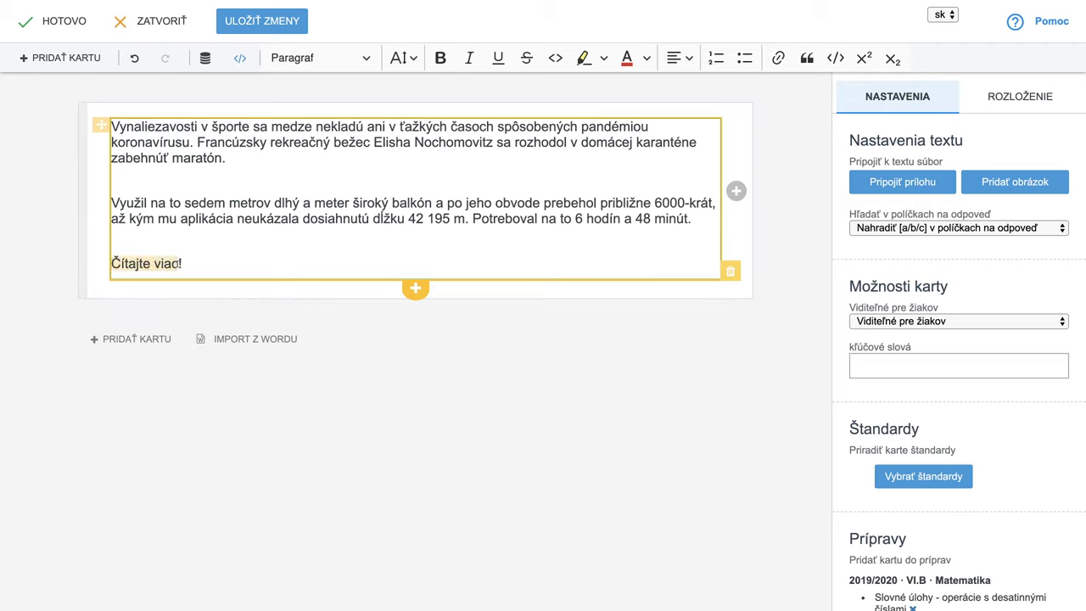
{"action": "left_click", "coordinate": [778, 57]}
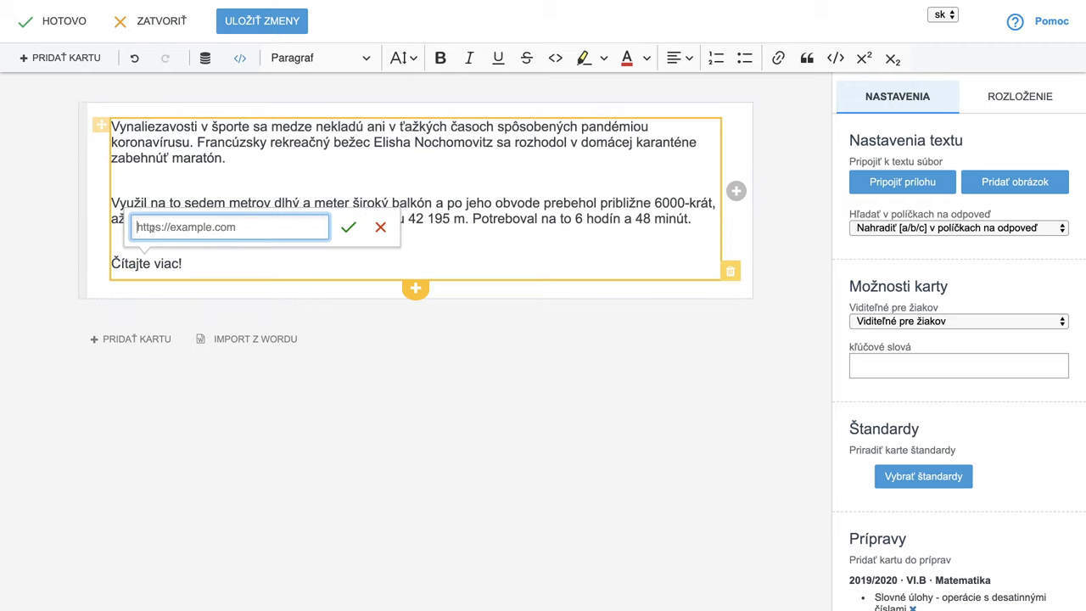
{"action": "key", "text": "ctrl+v"}
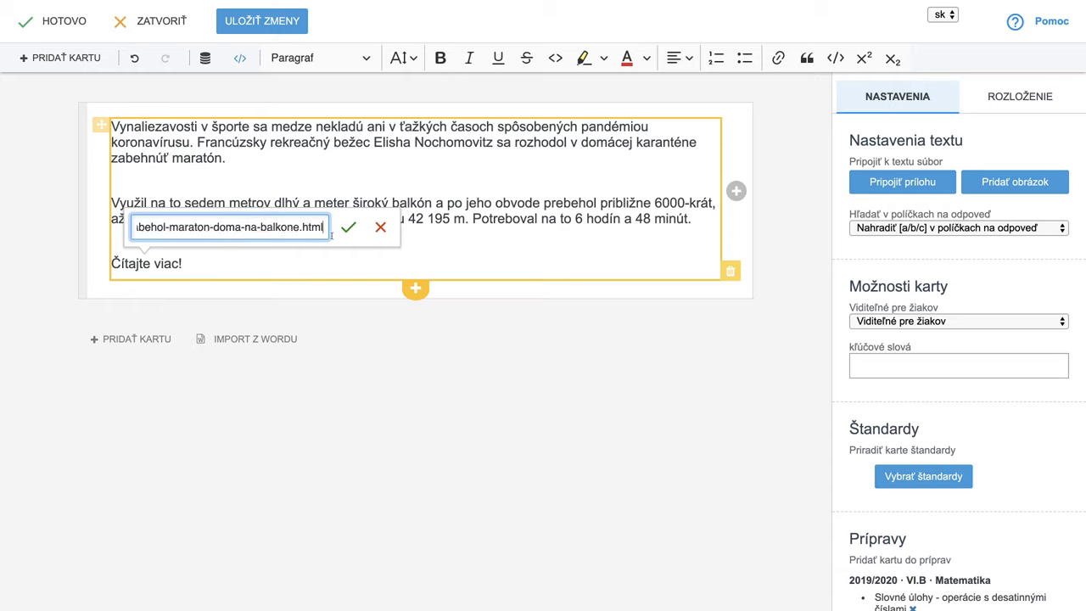
{"action": "left_click", "coordinate": [348, 226]}
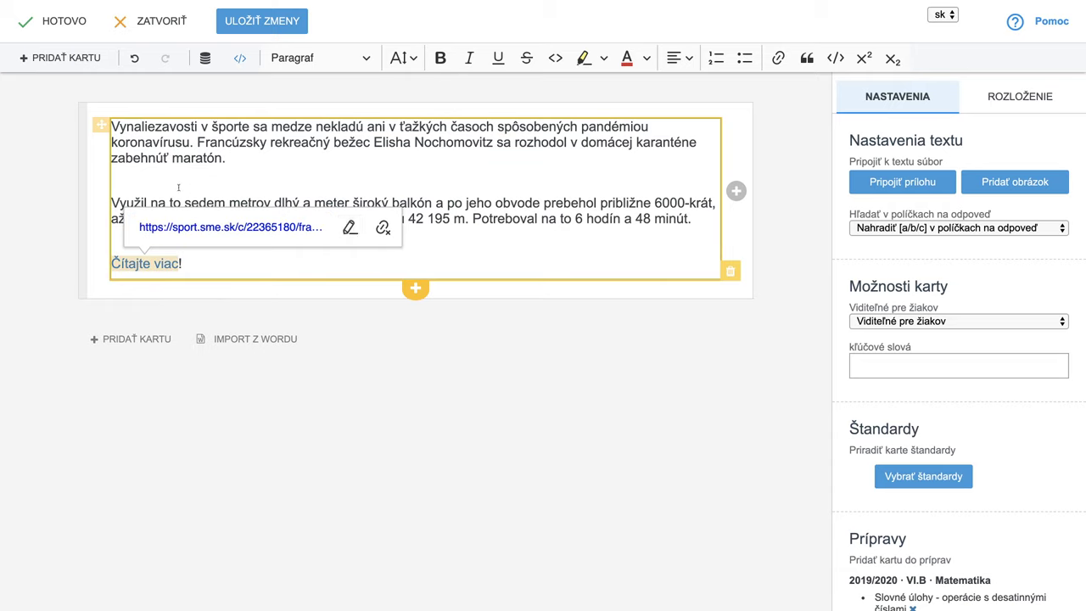
Step: Remove the empty line between the first and second paragraphs of the article text
{"action": "left_click", "coordinate": [124, 184]}
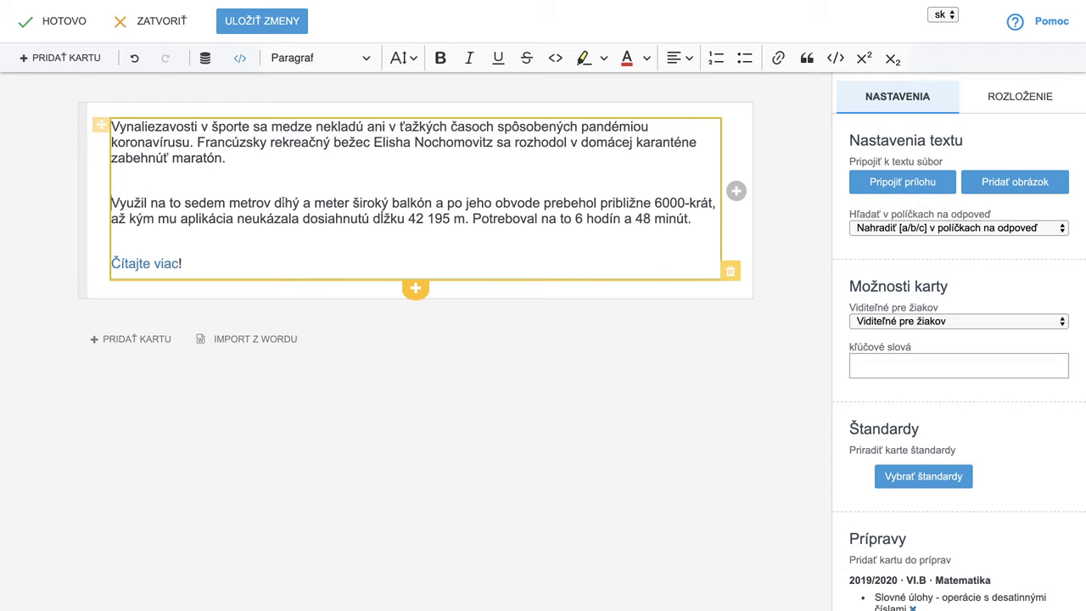
{"action": "key", "text": "BackSpace"}
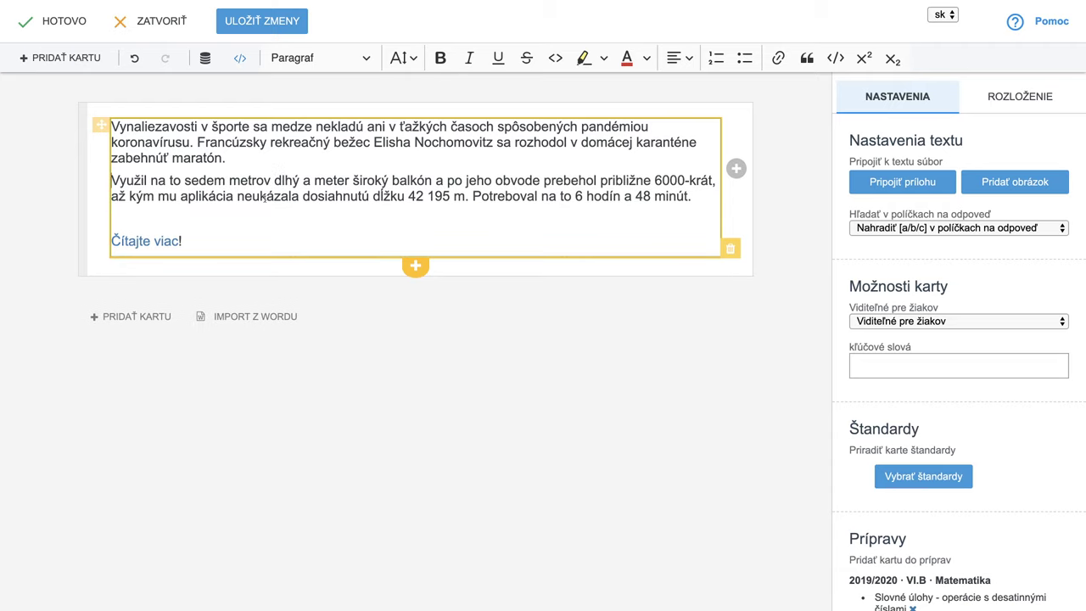
{"action": "key", "text": "ctrl+a"}
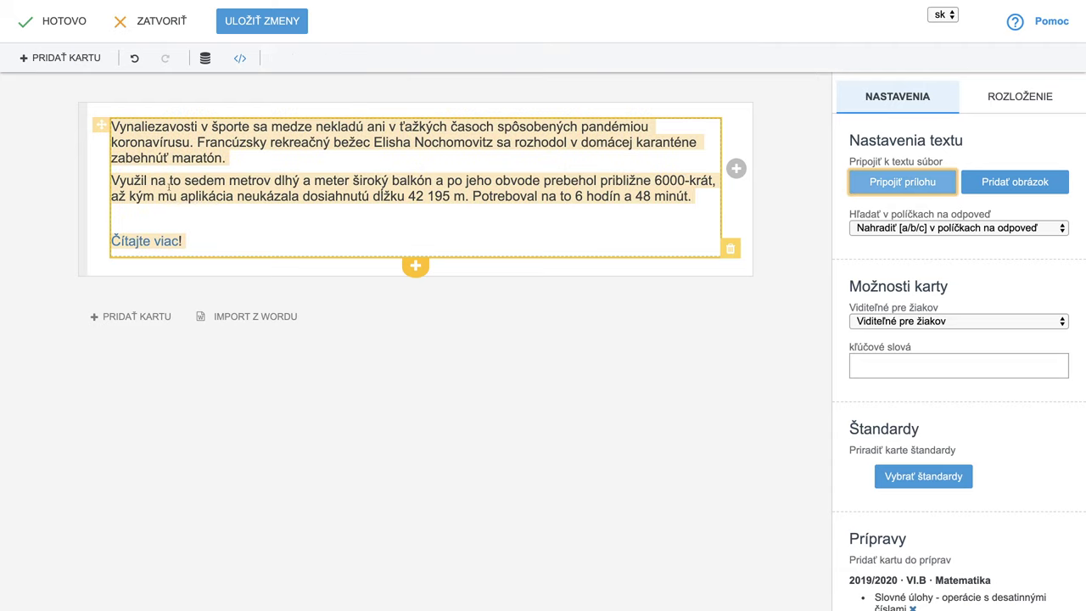
{"action": "left_click", "coordinate": [114, 180]}
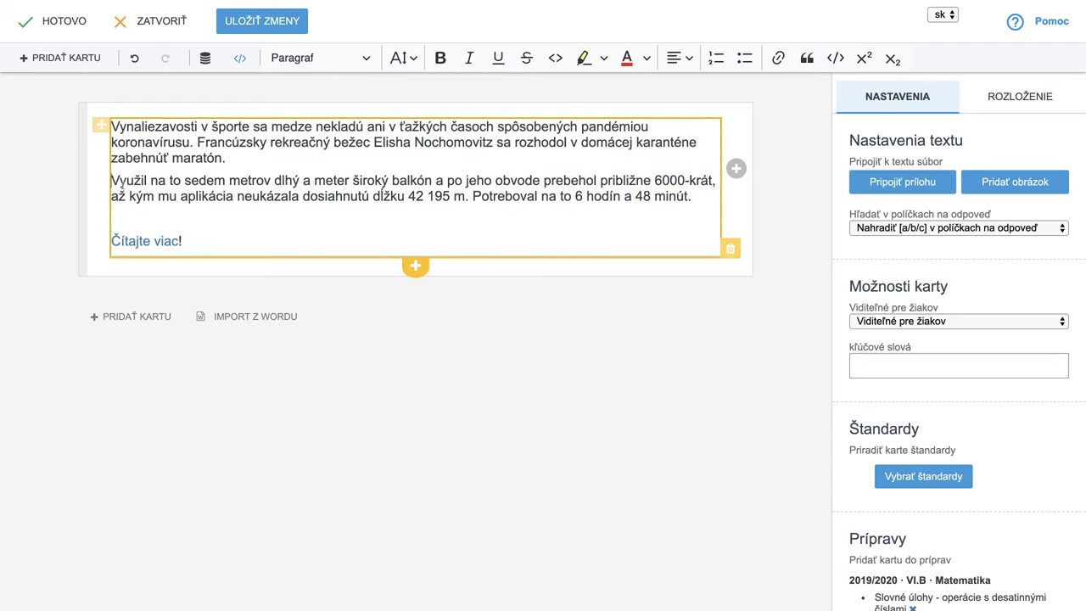
{"action": "key", "text": "ctrl+a"}
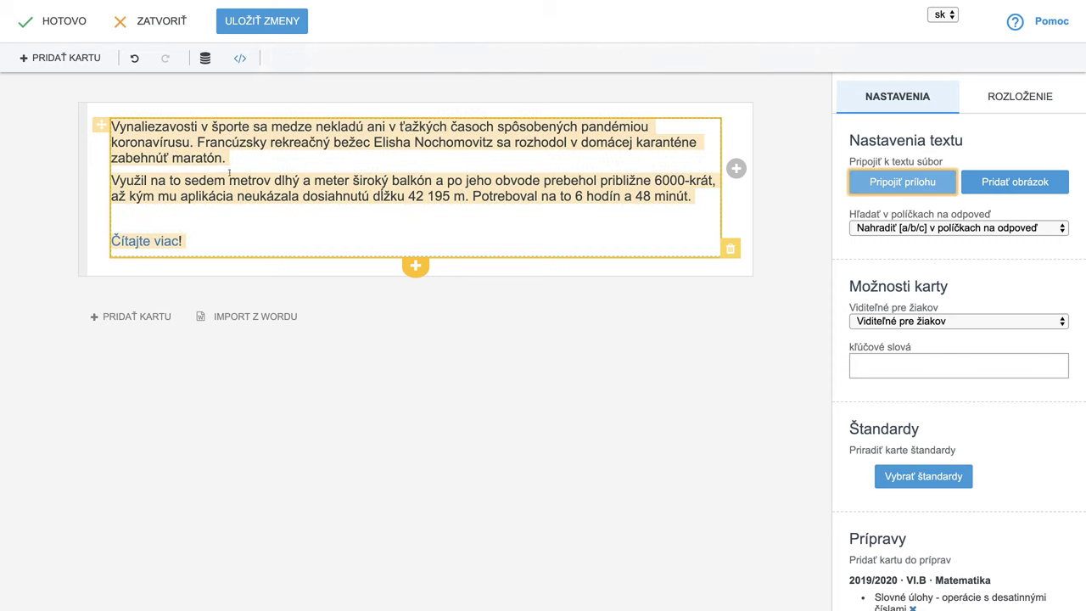
{"action": "left_click", "coordinate": [229, 173]}
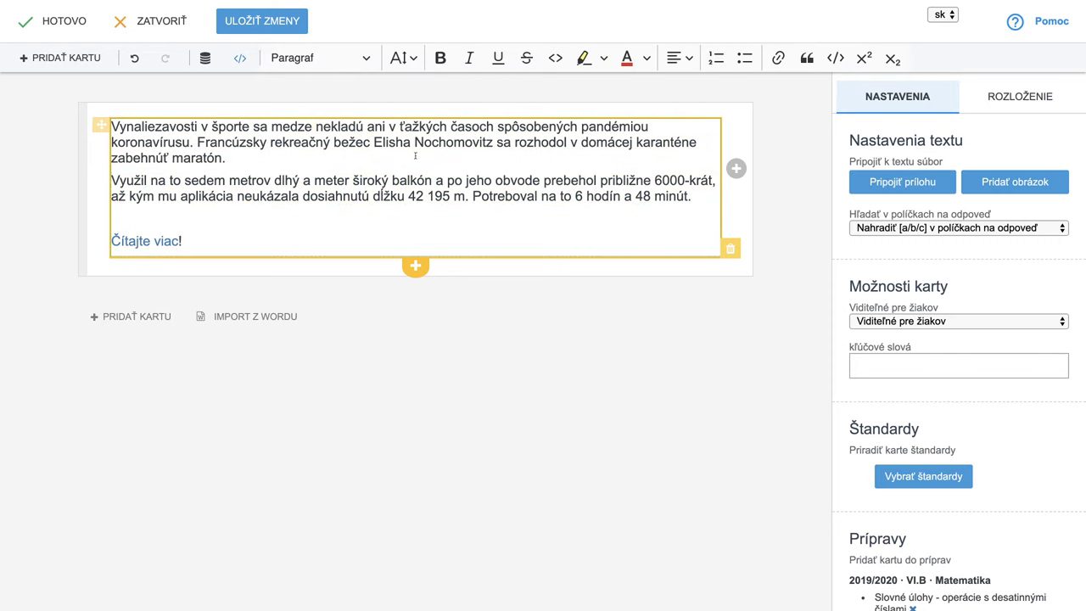
Step: Try centring the second paragraph and return it to left alignment
{"action": "left_click", "coordinate": [689, 58]}
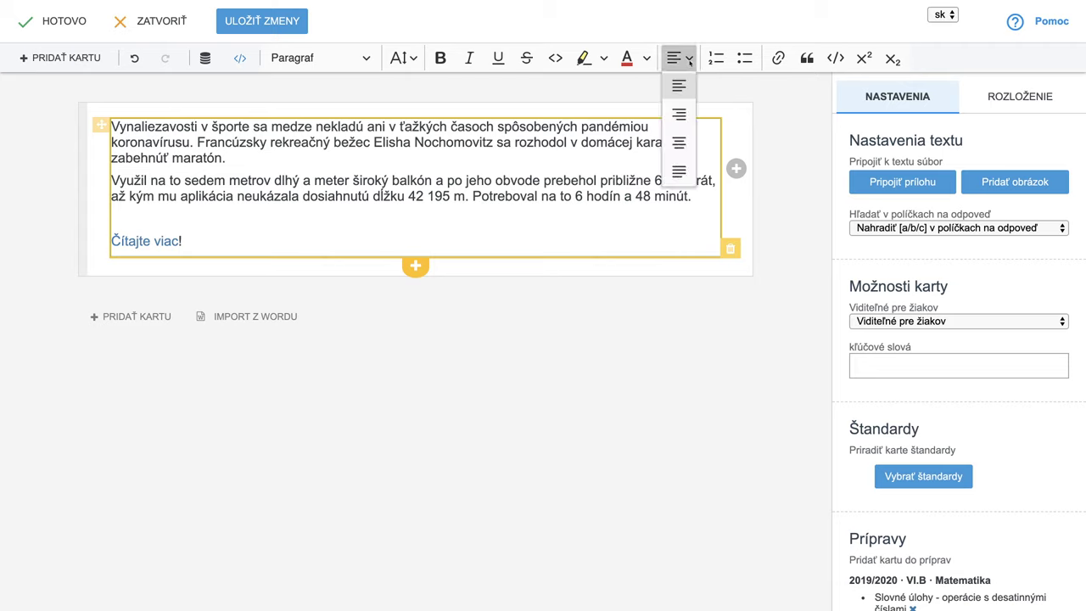
{"action": "left_click", "coordinate": [679, 144]}
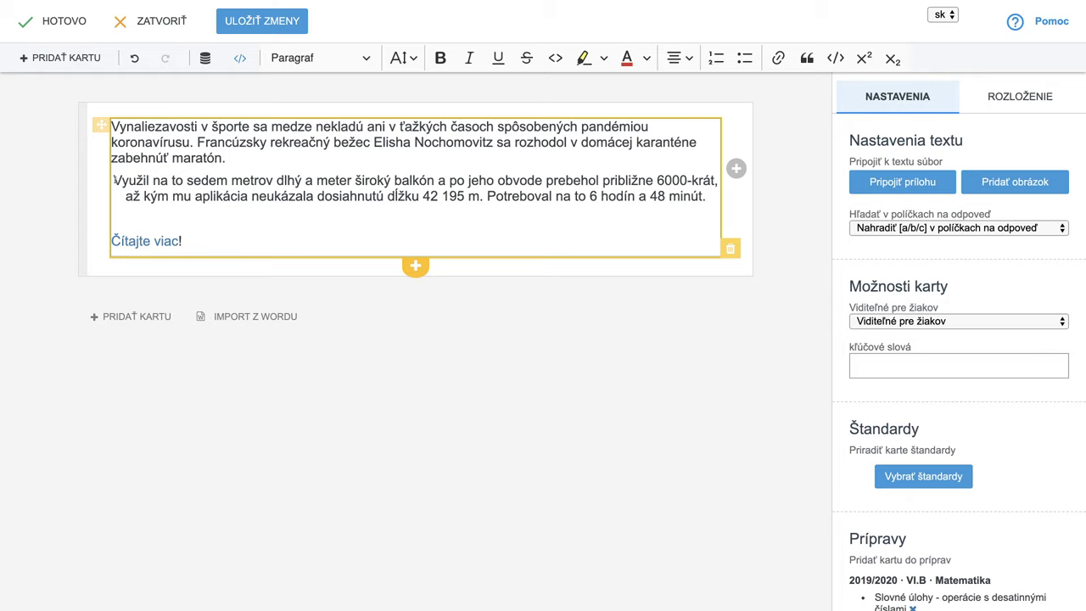
{"action": "left_click_drag", "start_coordinate": [115, 180], "coordinate": [706, 198]}
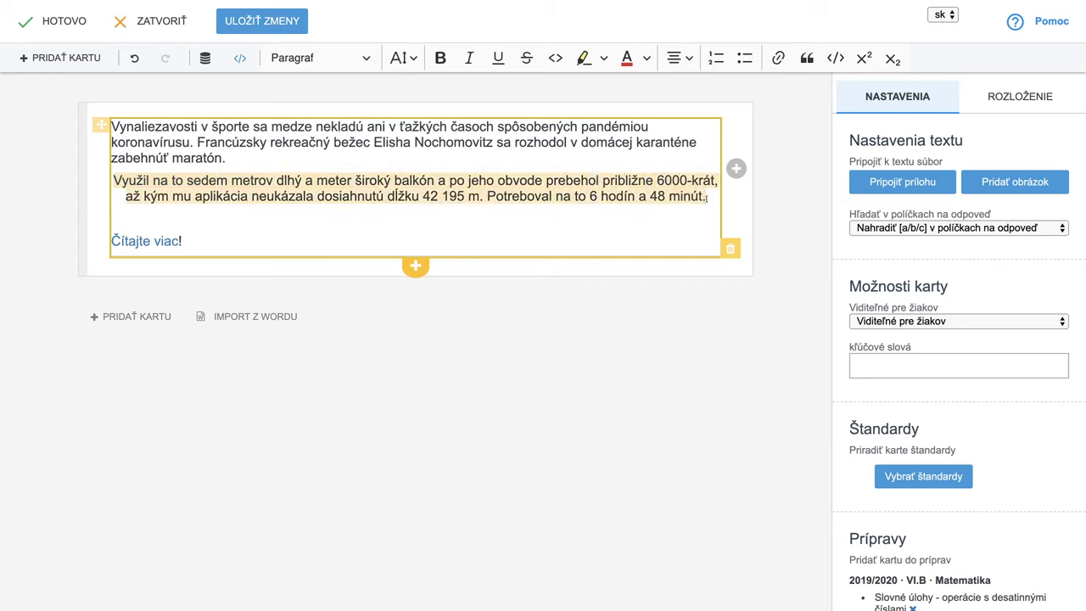
{"action": "left_click", "coordinate": [682, 60]}
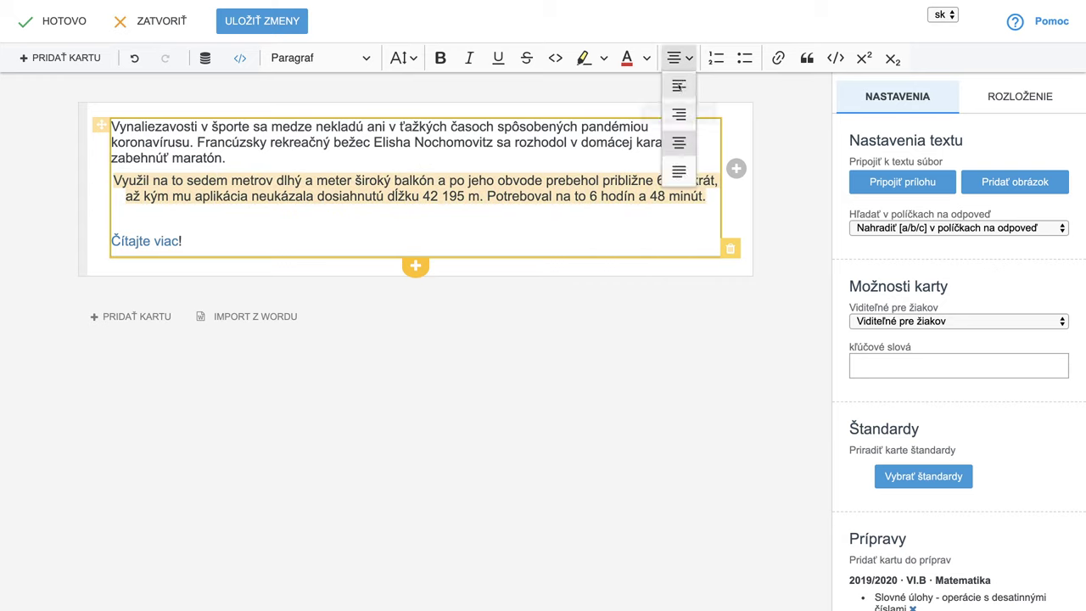
{"action": "left_click", "coordinate": [678, 86]}
{"action": "left_click", "coordinate": [447, 160]}
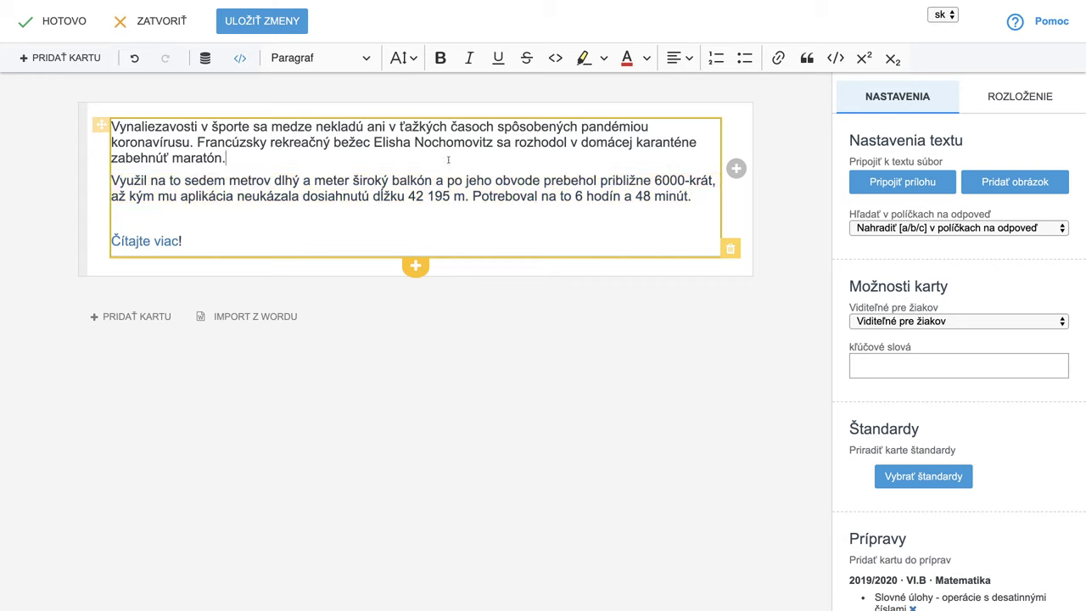
Step: Remove the empty line above the "Čítajte viac!" line and add an empty line below it
{"action": "left_click", "coordinate": [114, 241]}
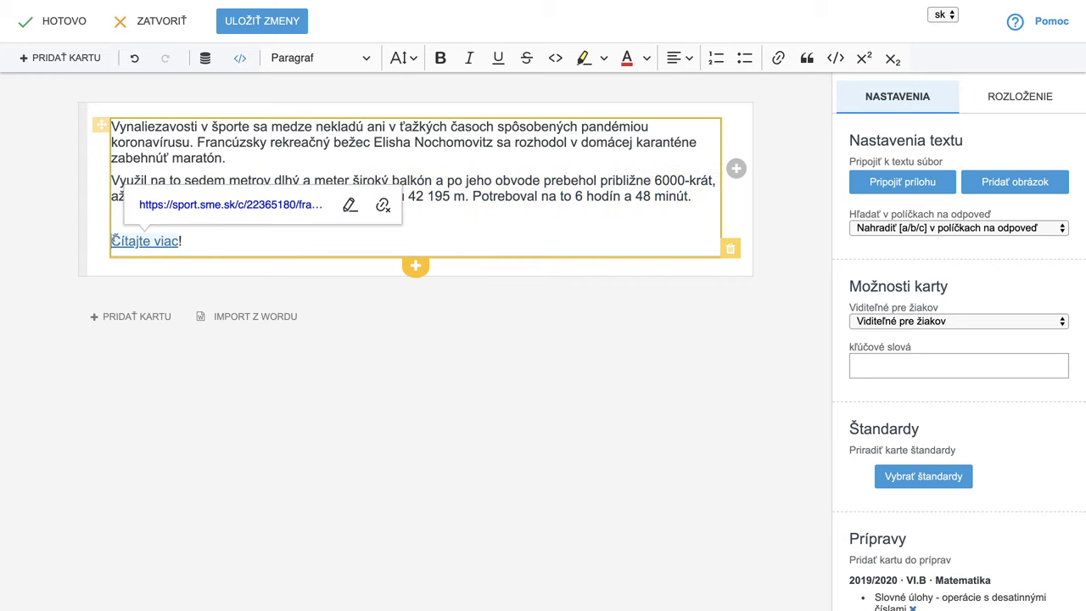
{"action": "key", "text": "BackSpace"}
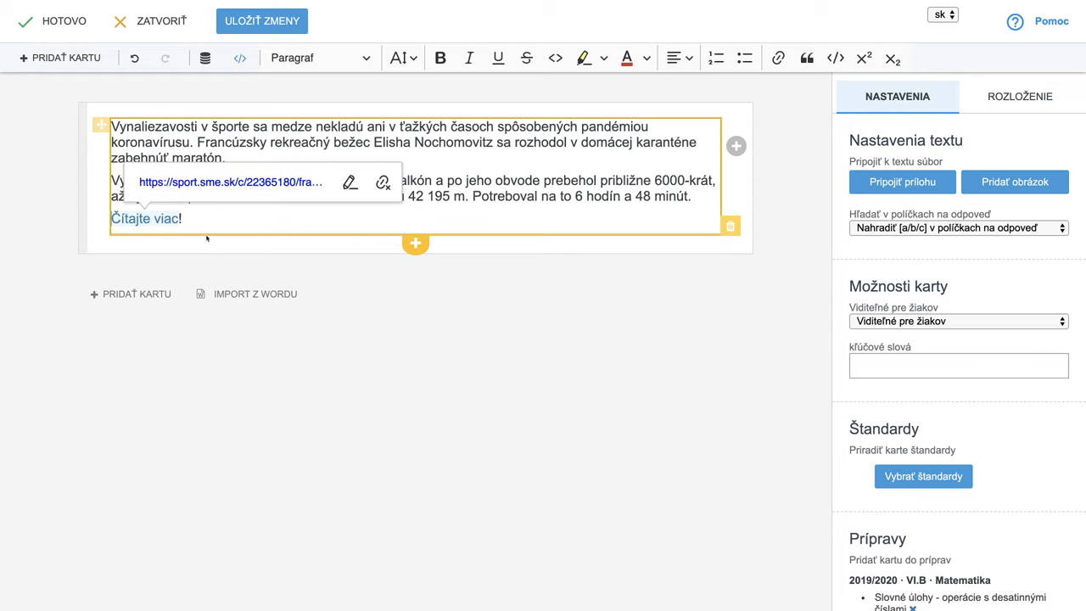
{"action": "left_click", "coordinate": [189, 220]}
{"action": "key", "text": "Return"}
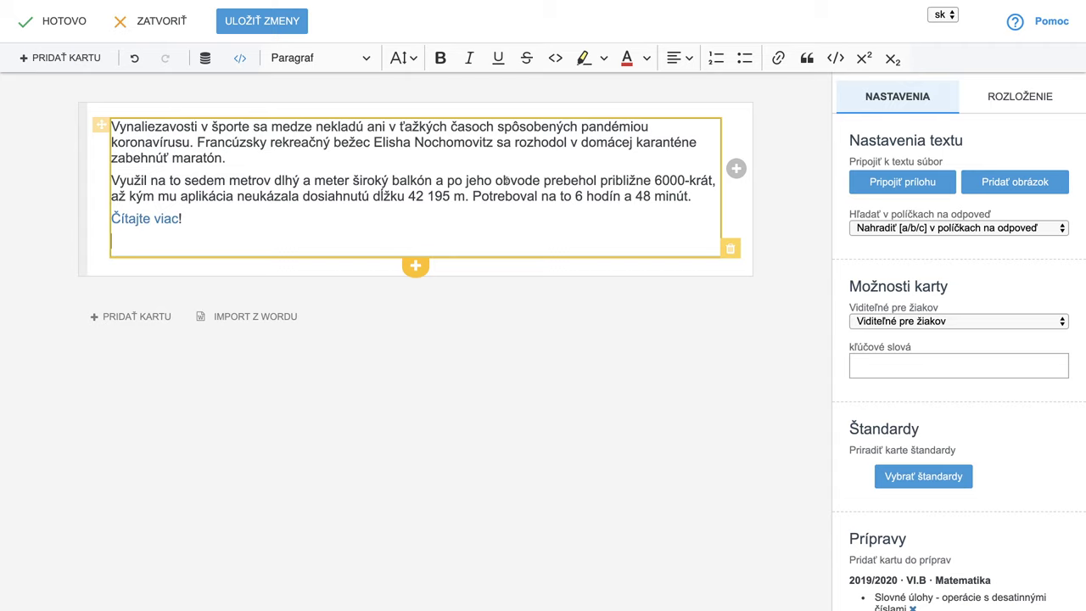
Step: Make the word "obvode" in the second paragraph bold and red
{"action": "left_click_drag", "start_coordinate": [495, 179], "coordinate": [540, 180]}
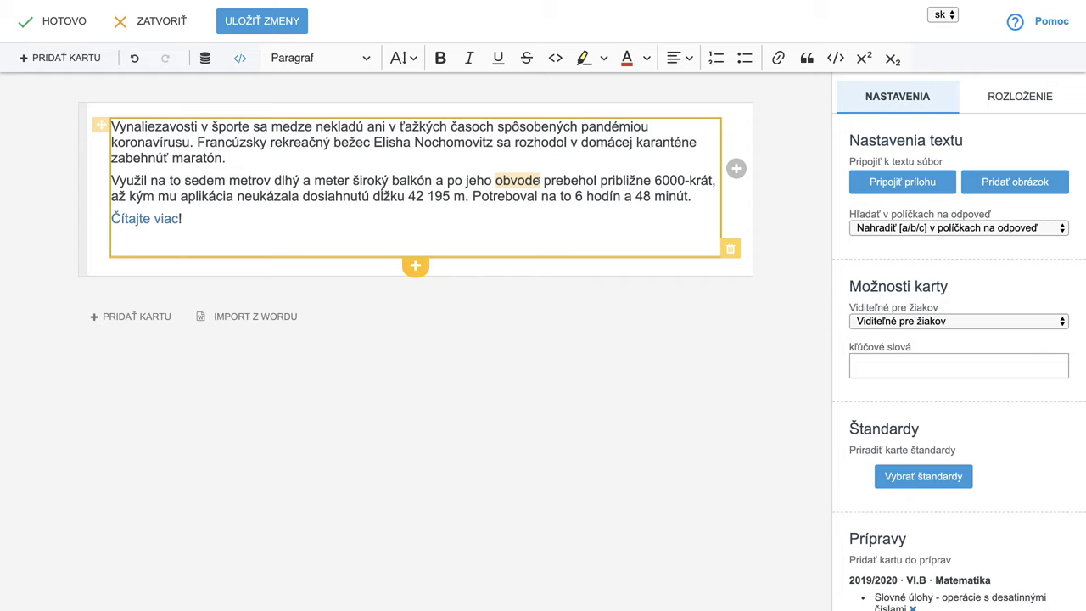
{"action": "left_click", "coordinate": [440, 58]}
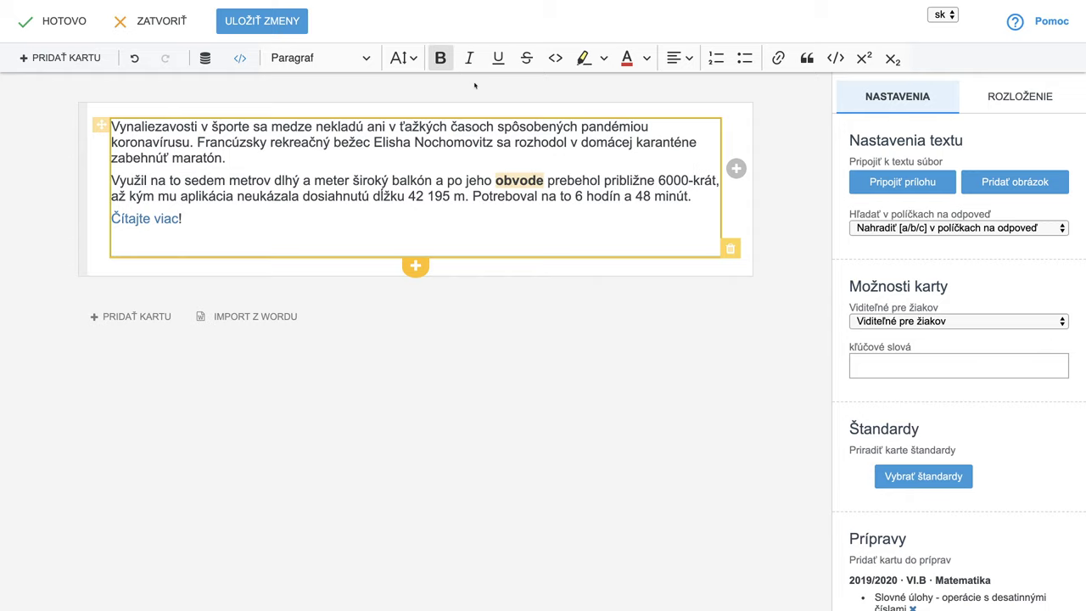
{"action": "left_click", "coordinate": [647, 58]}
{"action": "left_click", "coordinate": [634, 84]}
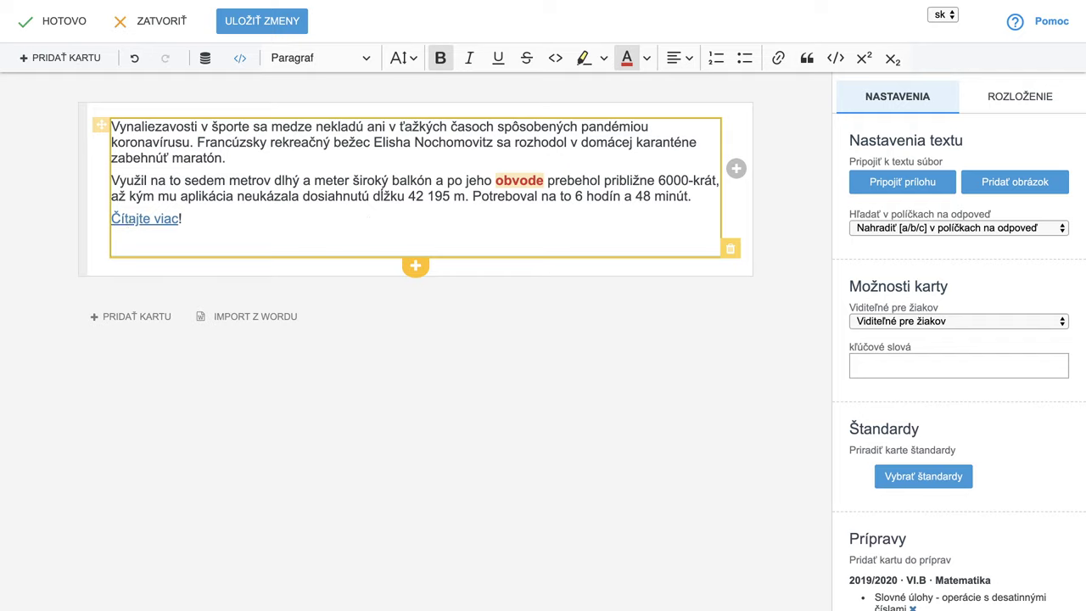
Step: Add the question "Koľko km približne by musel prebehnúť bežec, ak by platilo to, čo je v článku?" on a new line below "Čítajte viac!"
{"action": "left_click", "coordinate": [178, 223]}
{"action": "left_click", "coordinate": [193, 219]}
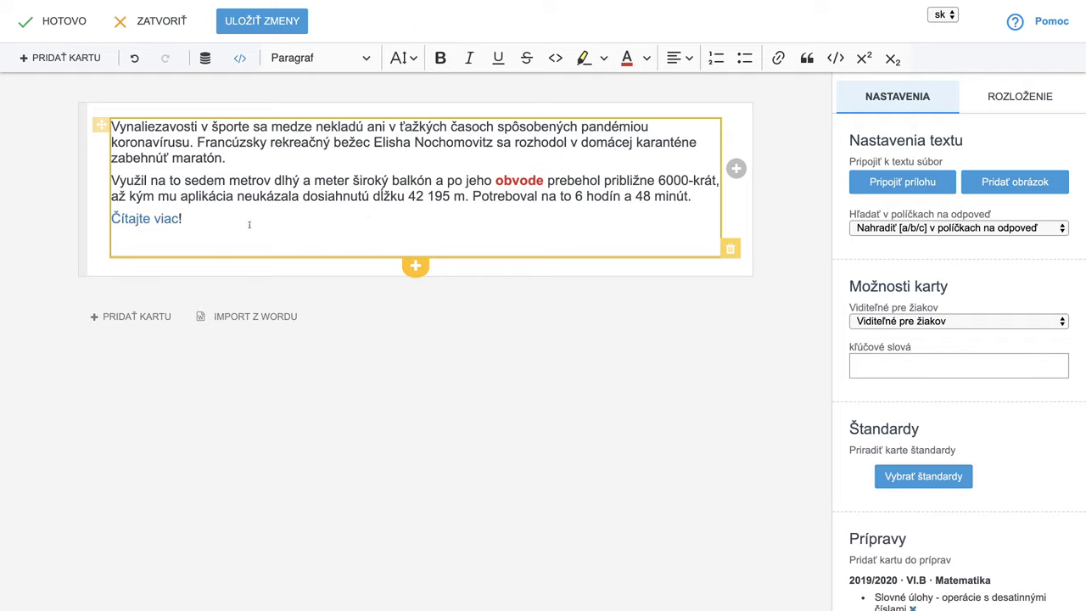
{"action": "key", "text": "Return"}
{"action": "type", "text": "Ko"}
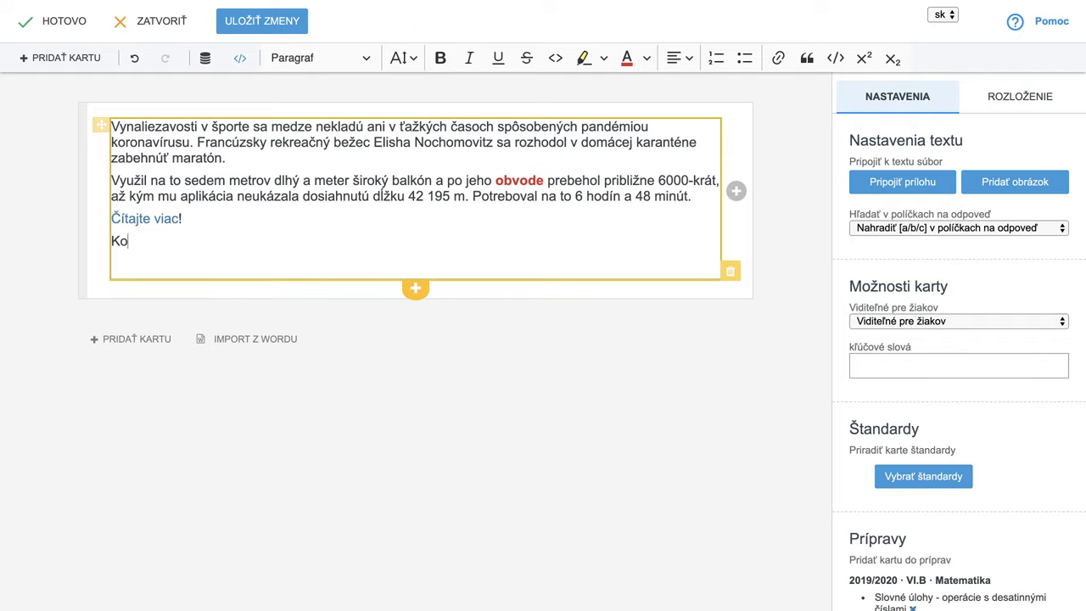
{"action": "type", "text": "ľko km"}
{"action": "type", "text": "približne "}
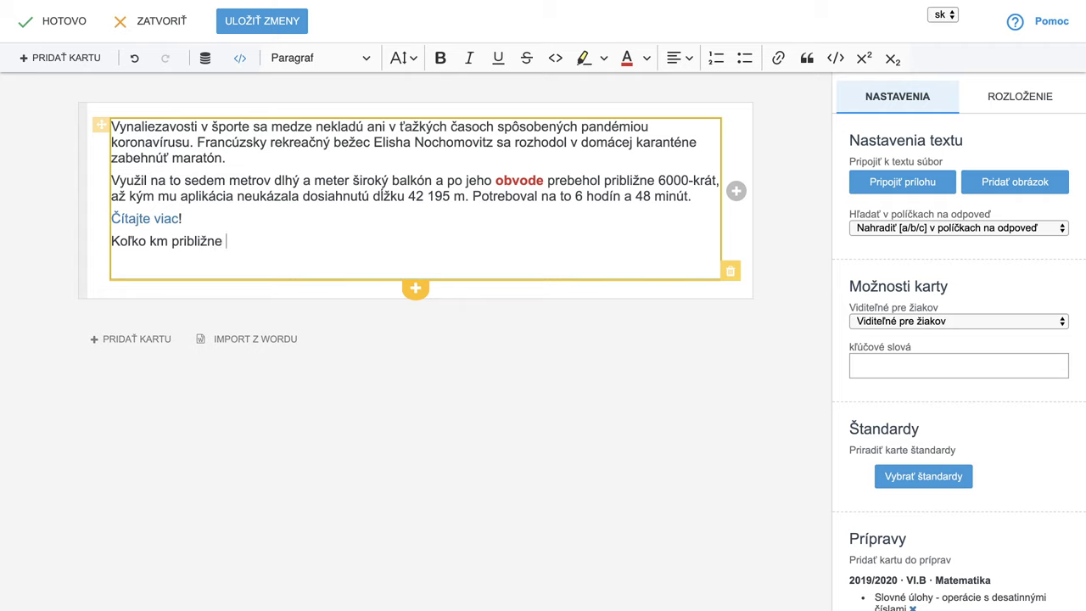
{"action": "type", "text": "by musel prebe"}
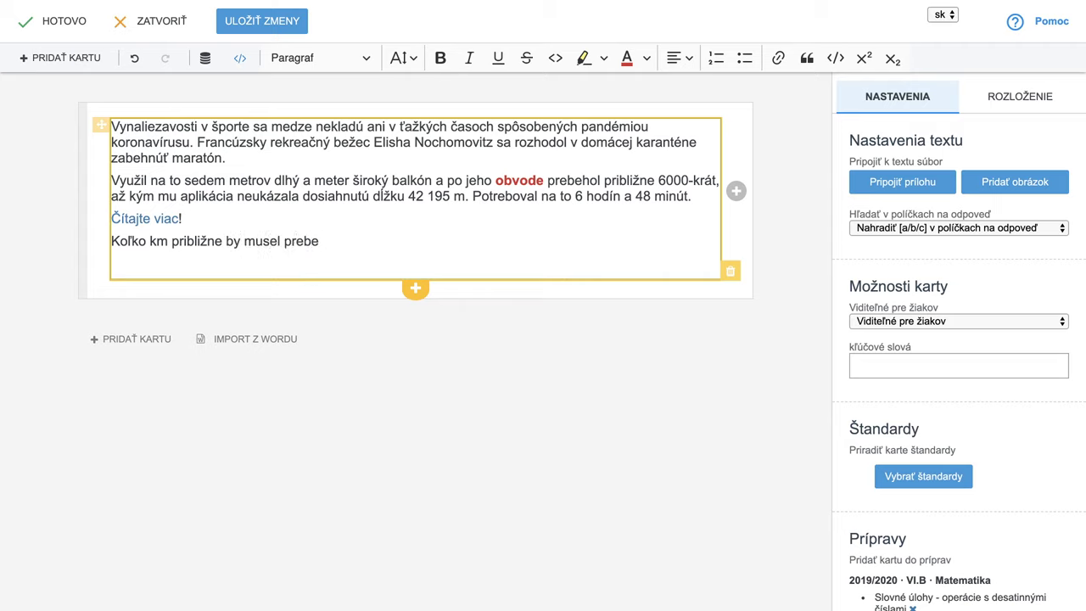
{"action": "type", "text": "hnúť bežec, ak"}
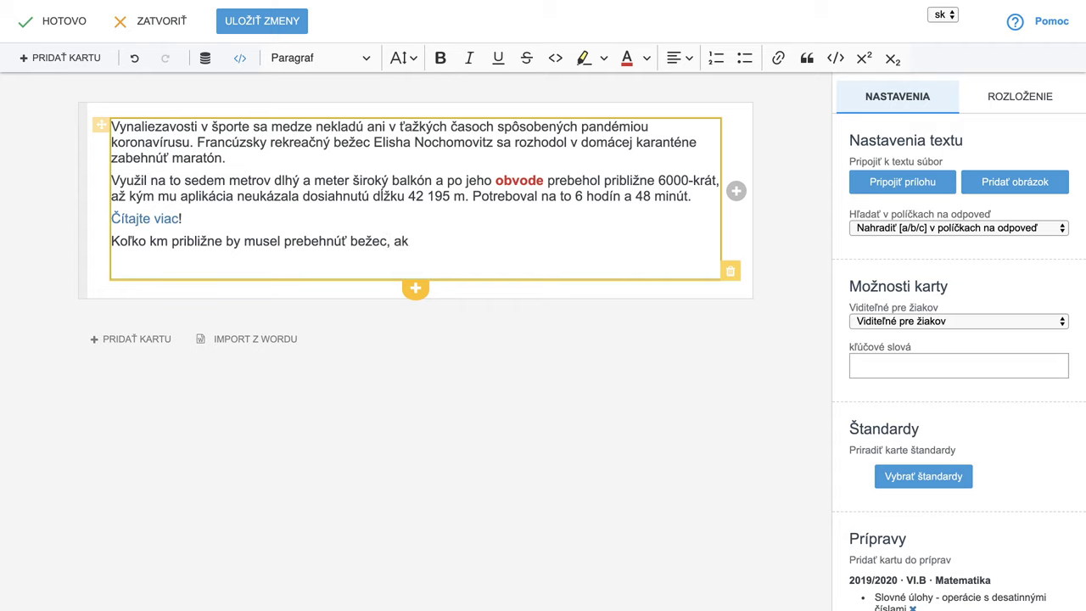
{"action": "type", "text": " by platilo,"}
{"action": "key", "text": "BackSpace"}
{"action": "type", "text": "to, čo"}
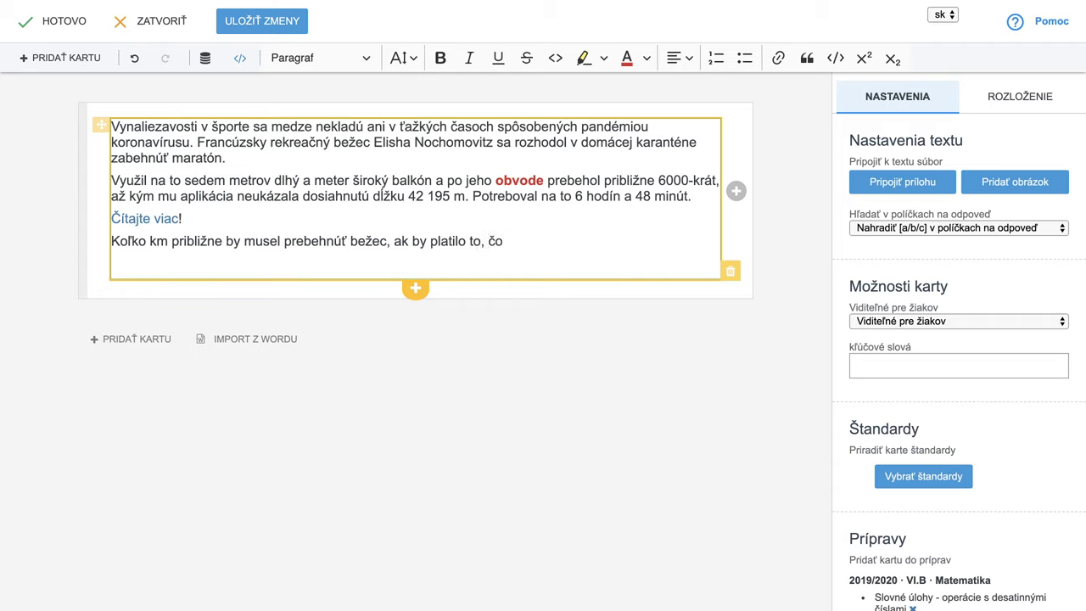
{"action": "type", "text": " je v "}
{"action": "type", "text": "článku"}
{"action": "type", "text": "?"}
Step: Insert the bracketed answer [96] before "km" in the question
{"action": "type", "text": "[]"}
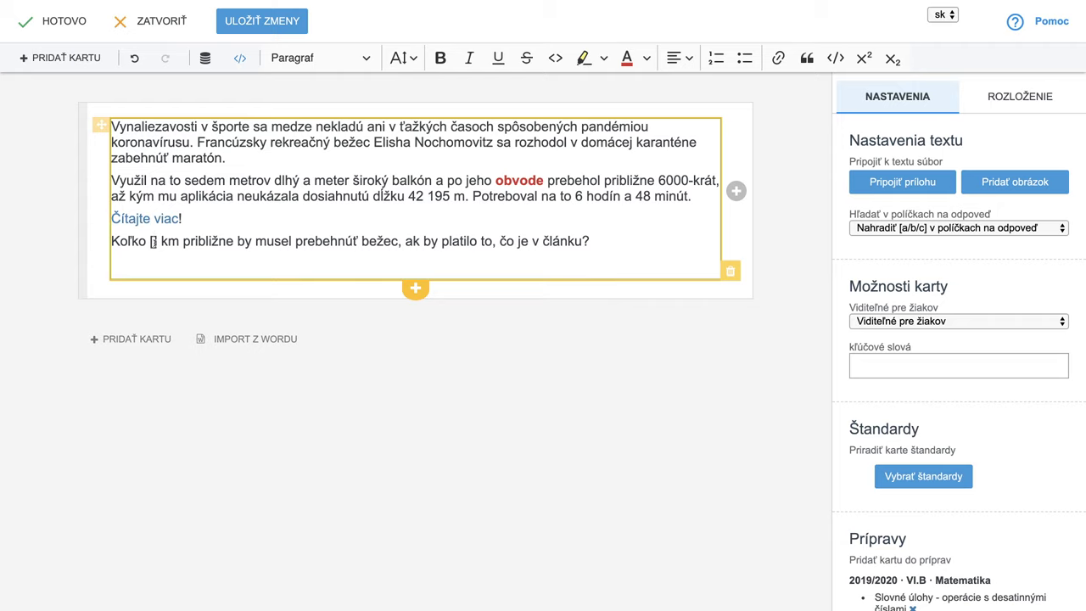
{"action": "type", "text": "96"}
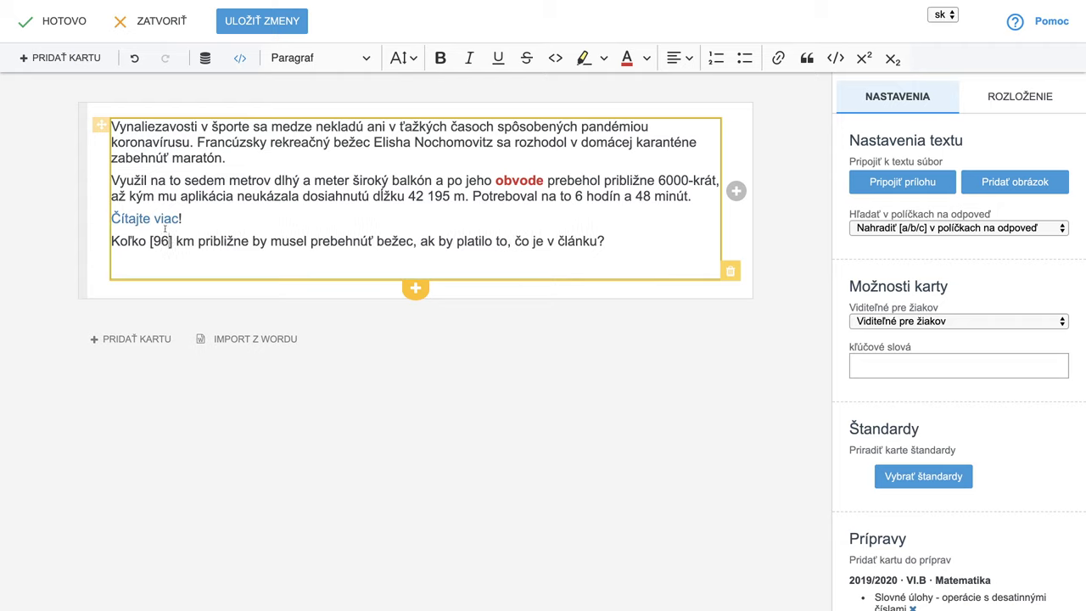
Step: In the card's standards for ZŠ II: 6. ročník, under decimal numbers, select "vynásobiť a vydeliť kladné desatinné čísla mocninami čísla 10 spamäti"
{"action": "scroll", "coordinate": [953, 508], "scroll_direction": "down", "scroll_amount": 2}
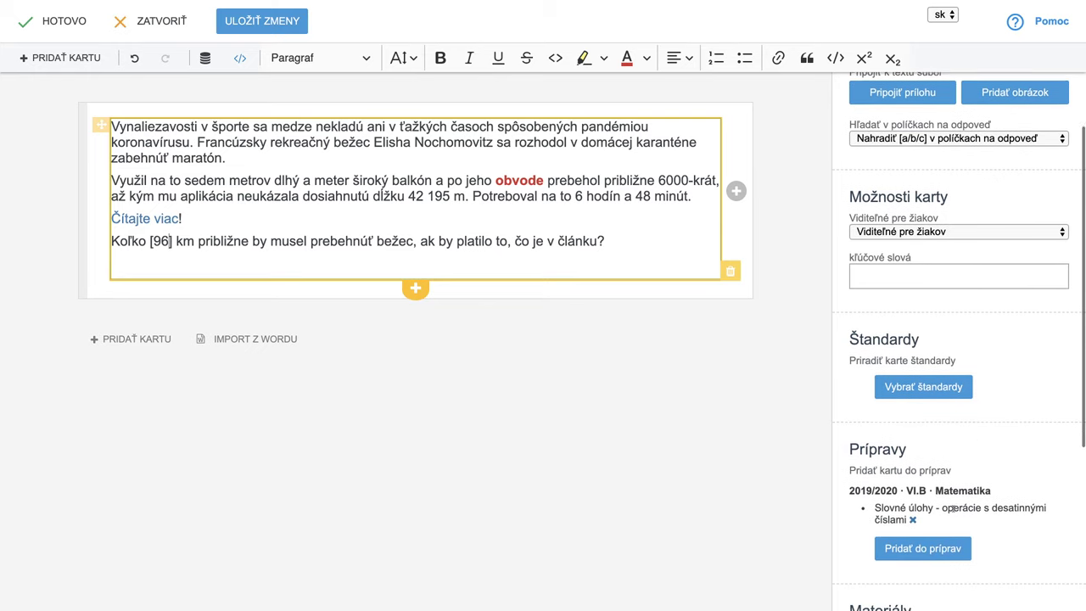
{"action": "left_click", "coordinate": [911, 388]}
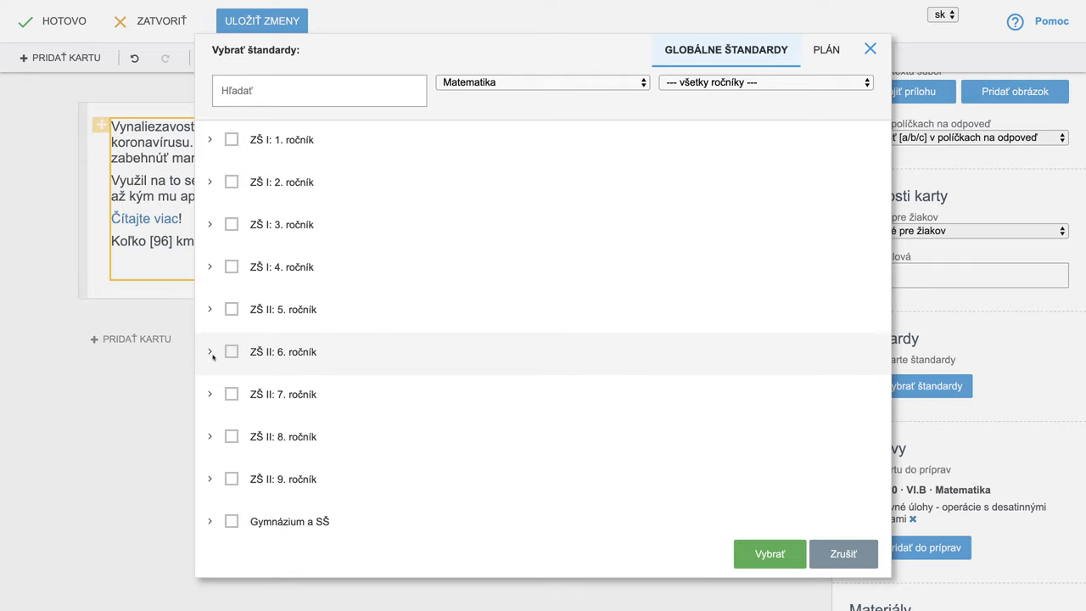
{"action": "left_click", "coordinate": [210, 353]}
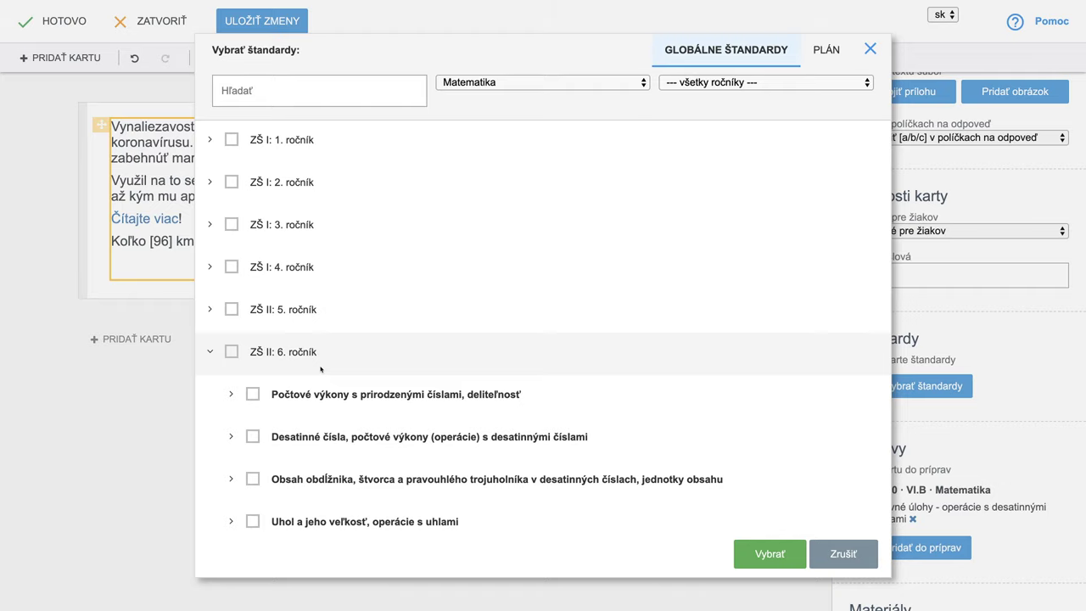
{"action": "scroll", "coordinate": [467, 405], "scroll_direction": "down", "scroll_amount": 3}
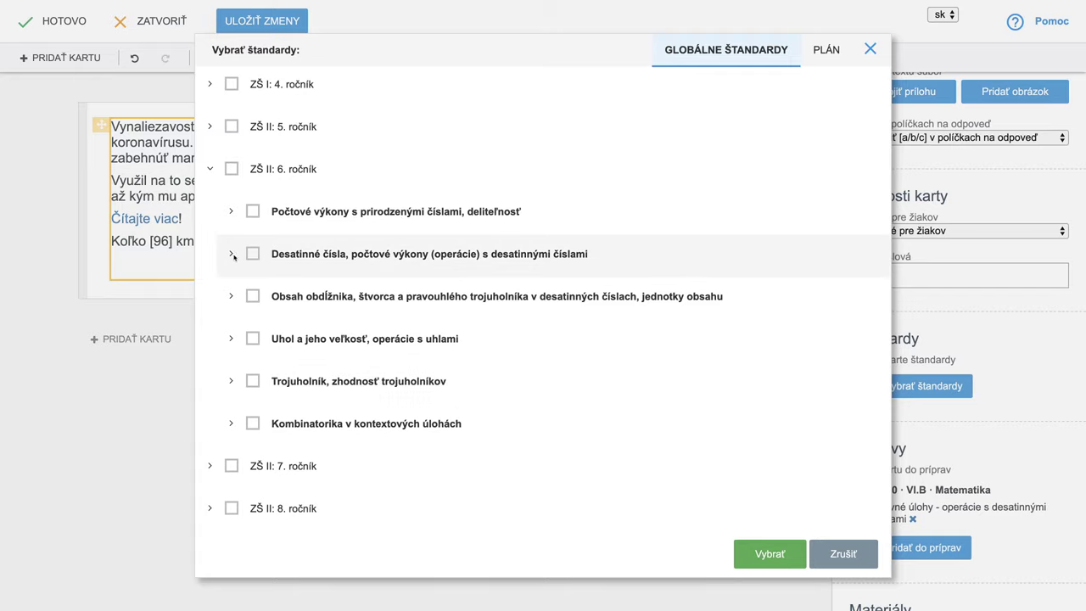
{"action": "left_click", "coordinate": [232, 255]}
{"action": "scroll", "coordinate": [504, 427], "scroll_direction": "down", "scroll_amount": 3}
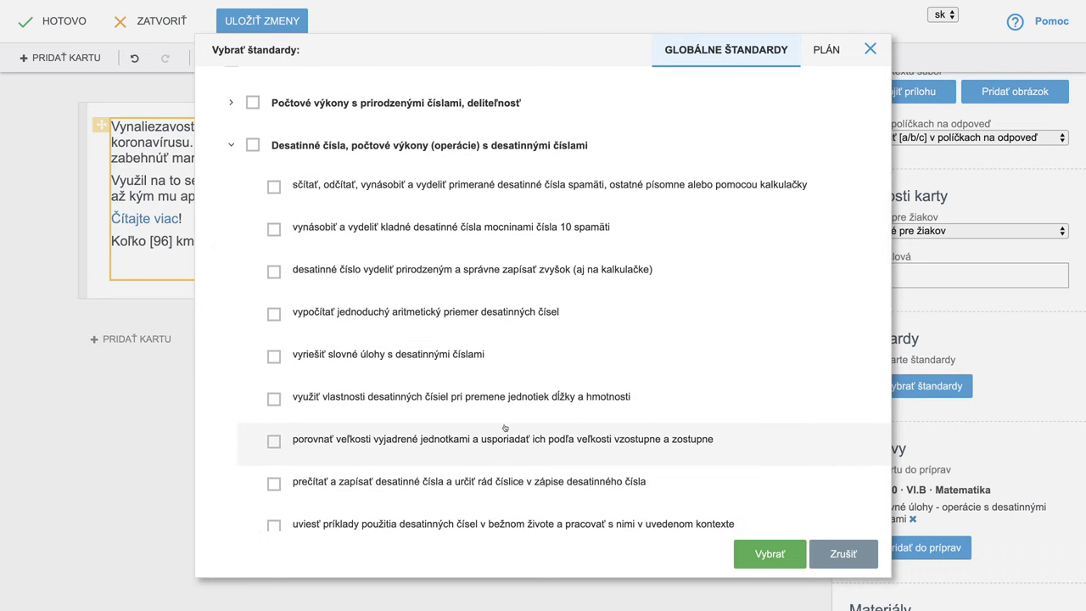
{"action": "scroll", "coordinate": [505, 428], "scroll_direction": "down", "scroll_amount": 1}
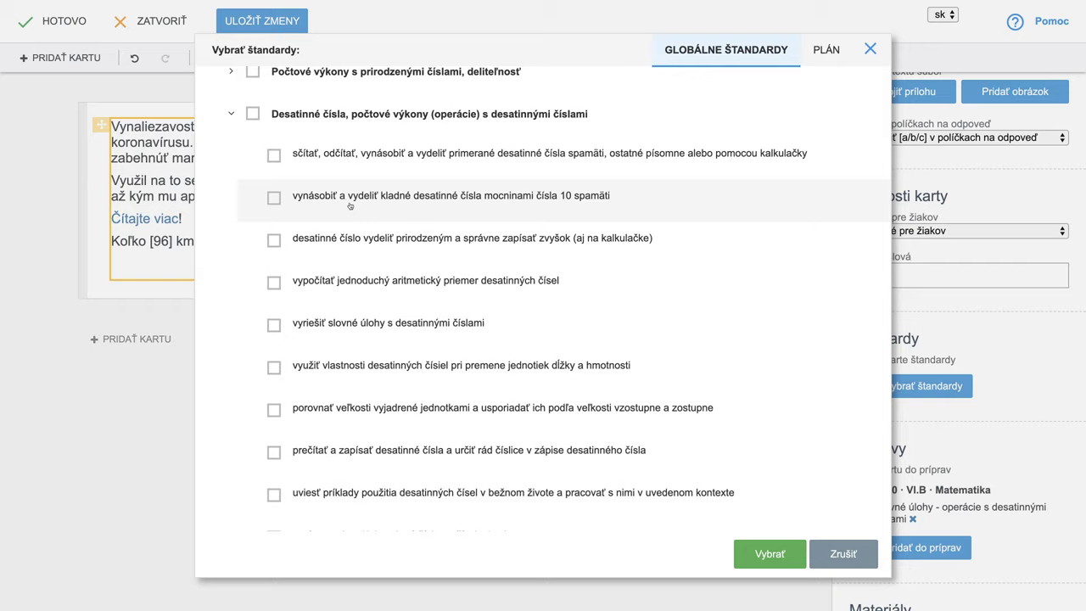
{"action": "left_click", "coordinate": [274, 199]}
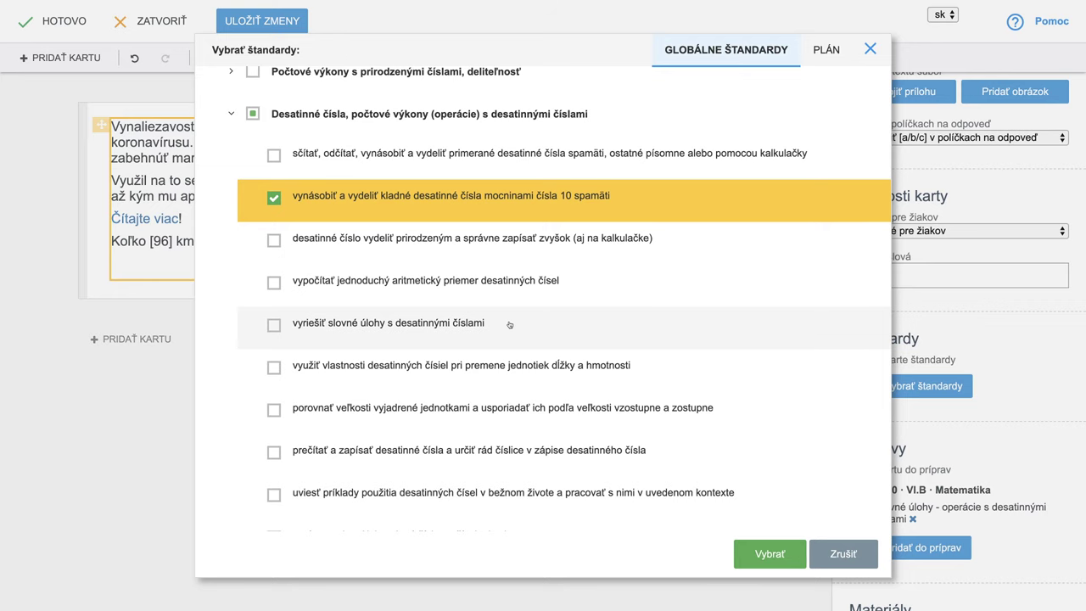
Step: Also select the standard "využiť vlastnosti desatinných čísiel pri premene jednotiek dĺžky a hmotnosti" and assign both selected standards to the card
{"action": "scroll", "coordinate": [509, 325], "scroll_direction": "down", "scroll_amount": 2}
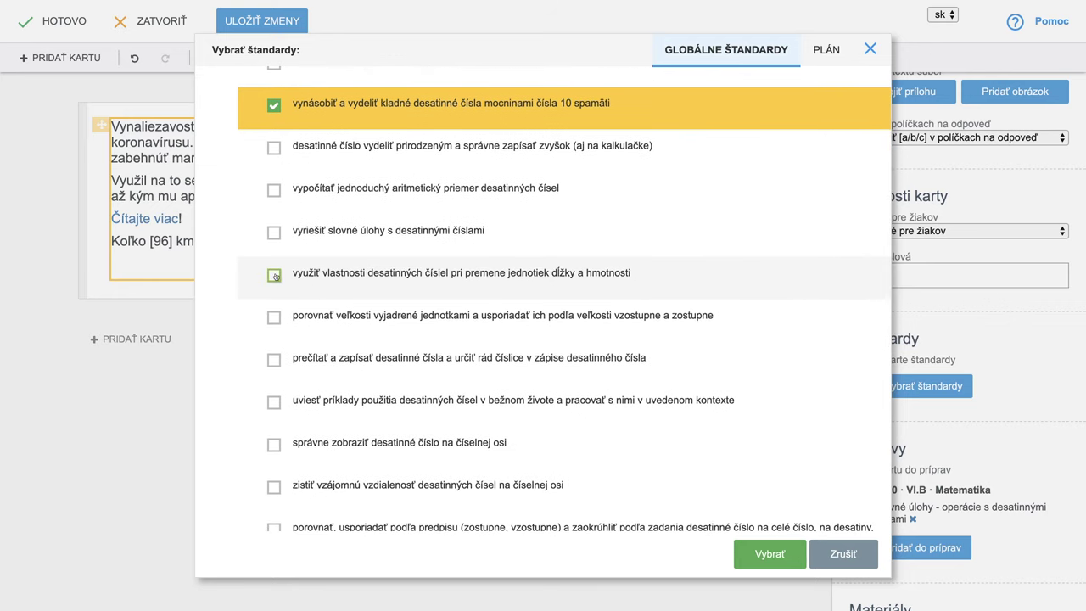
{"action": "left_click", "coordinate": [274, 276]}
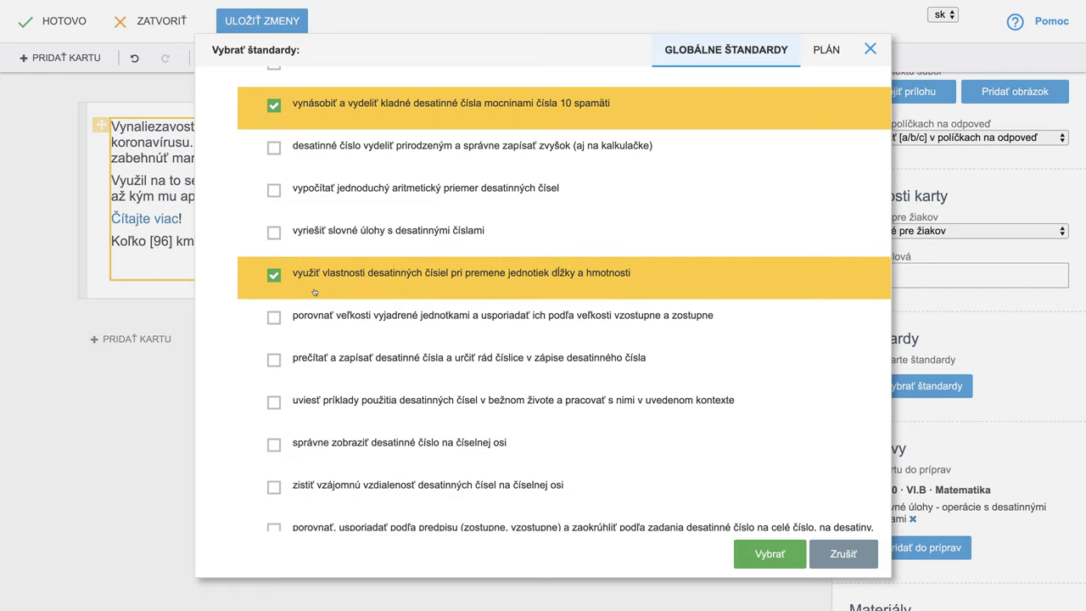
{"action": "left_click", "coordinate": [769, 553]}
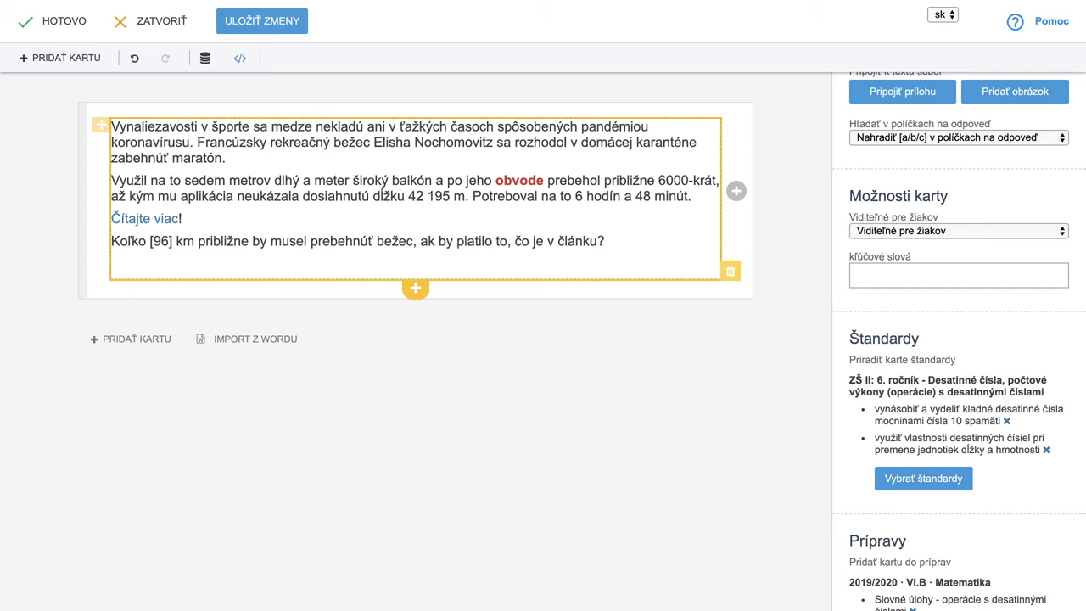
Step: Save the card with its assigned standards, and reopen it to add an image block below the question
{"action": "left_click", "coordinate": [49, 27]}
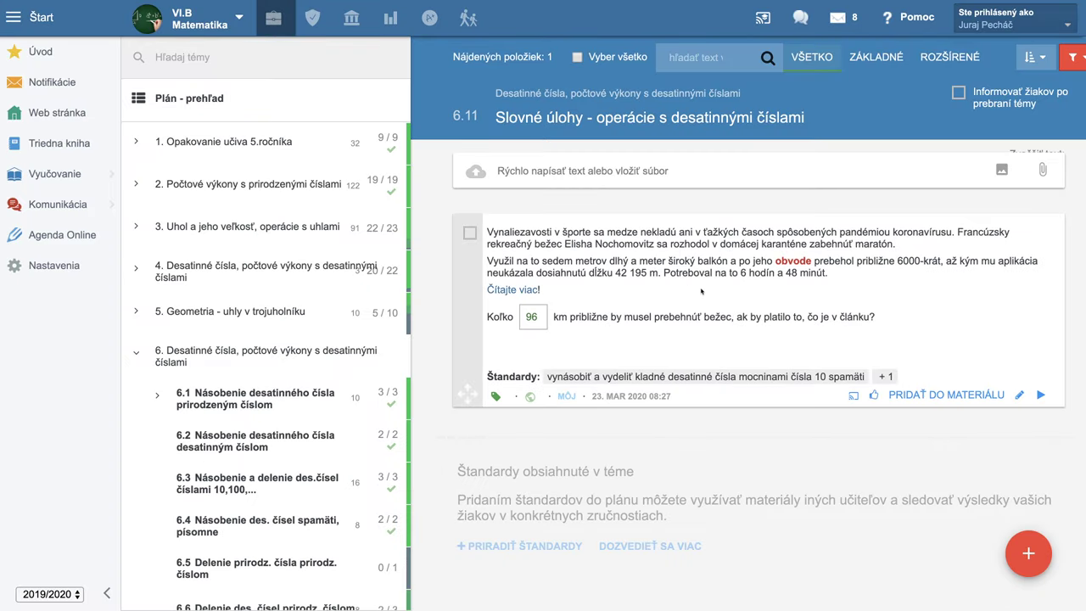
{"action": "left_click", "coordinate": [1019, 396]}
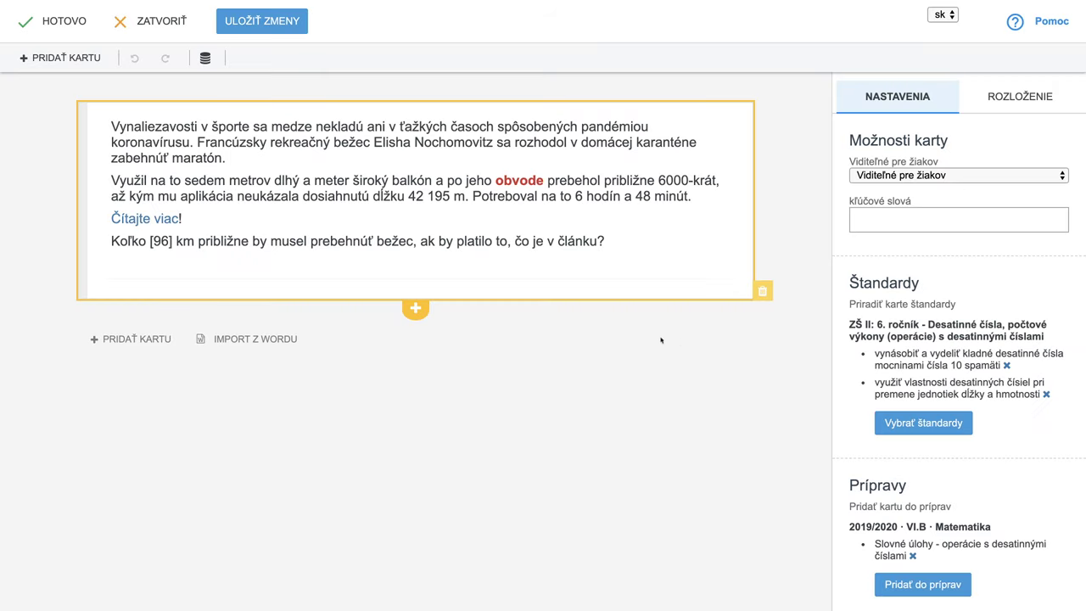
{"action": "left_click", "coordinate": [414, 310]}
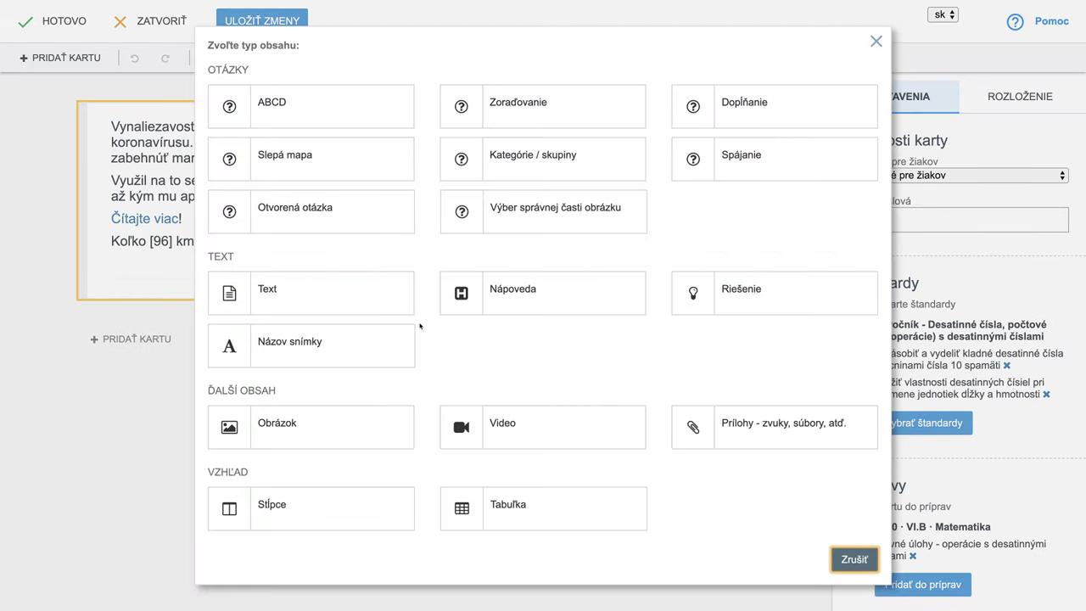
{"action": "left_click", "coordinate": [307, 424]}
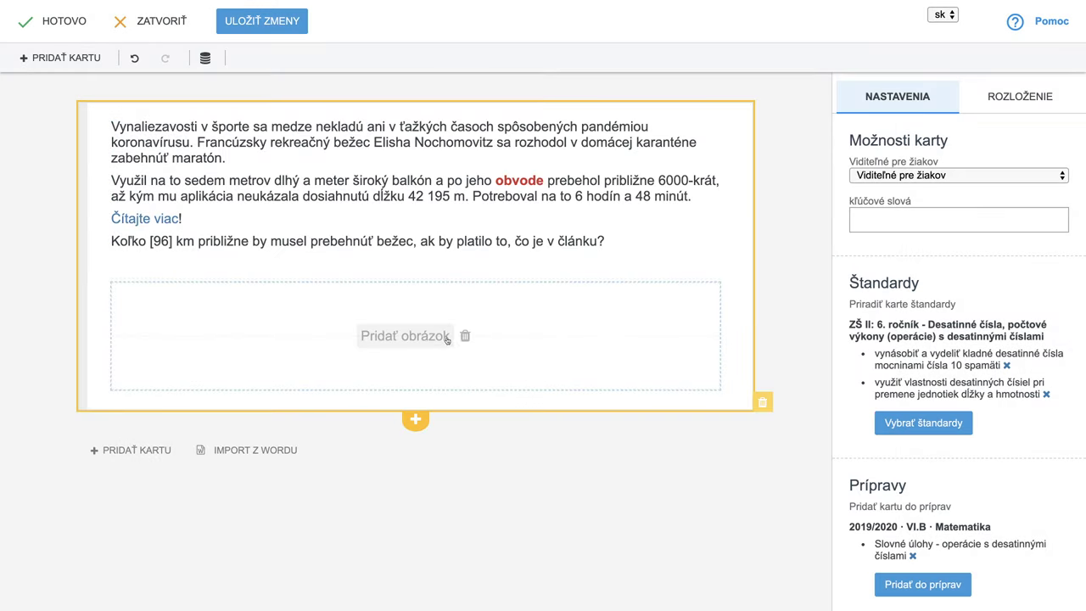
Step: Search the web for images of "maratón" for the image block and look through the pictures
{"action": "left_click", "coordinate": [405, 336]}
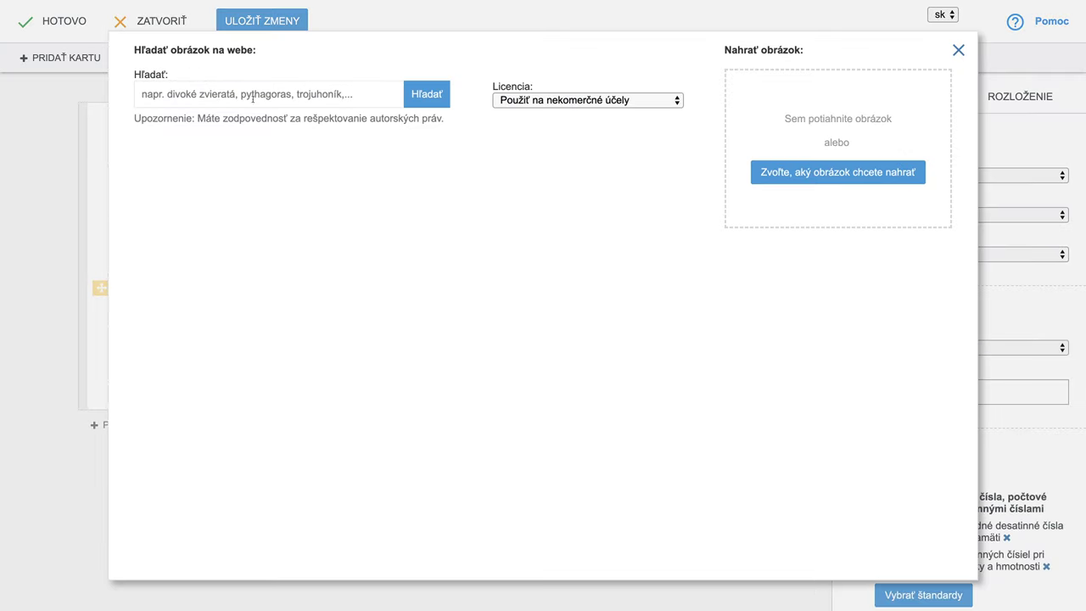
{"action": "left_click", "coordinate": [168, 94]}
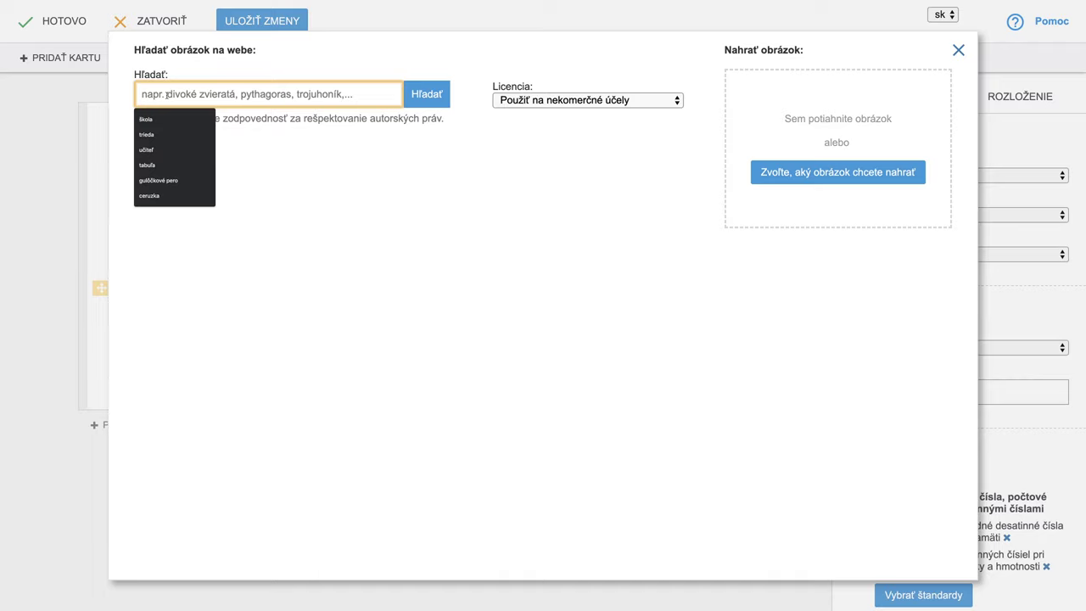
{"action": "type", "text": "marat"}
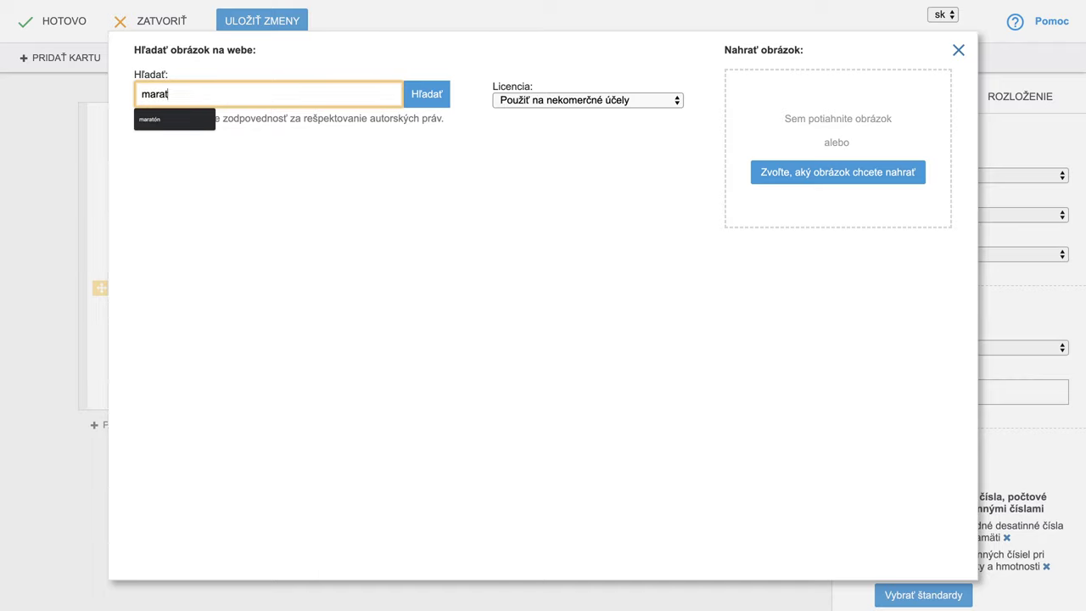
{"action": "type", "text": "ón"}
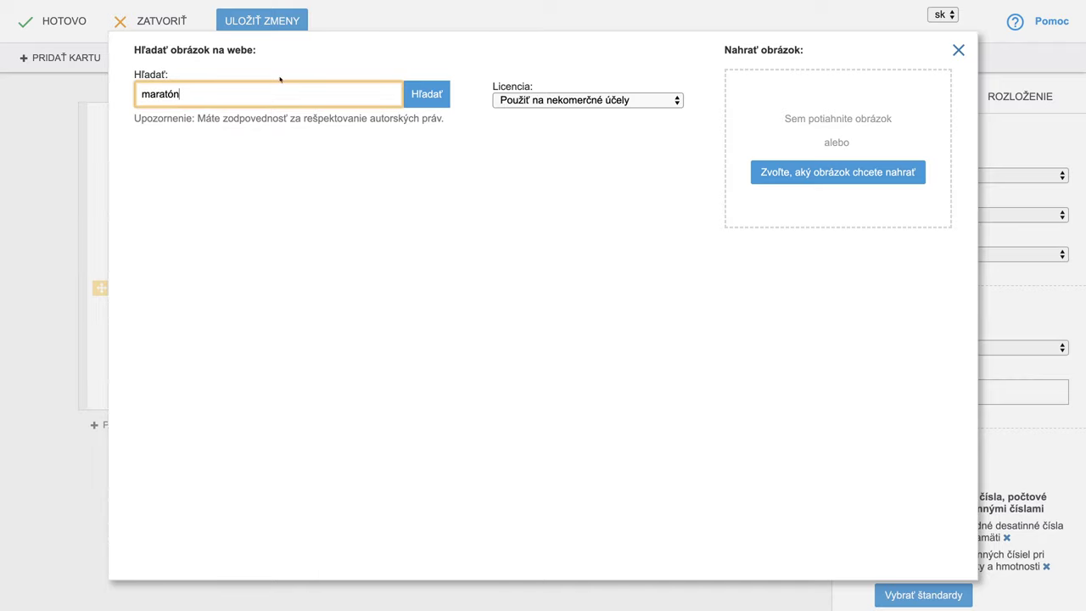
{"action": "left_click", "coordinate": [424, 95]}
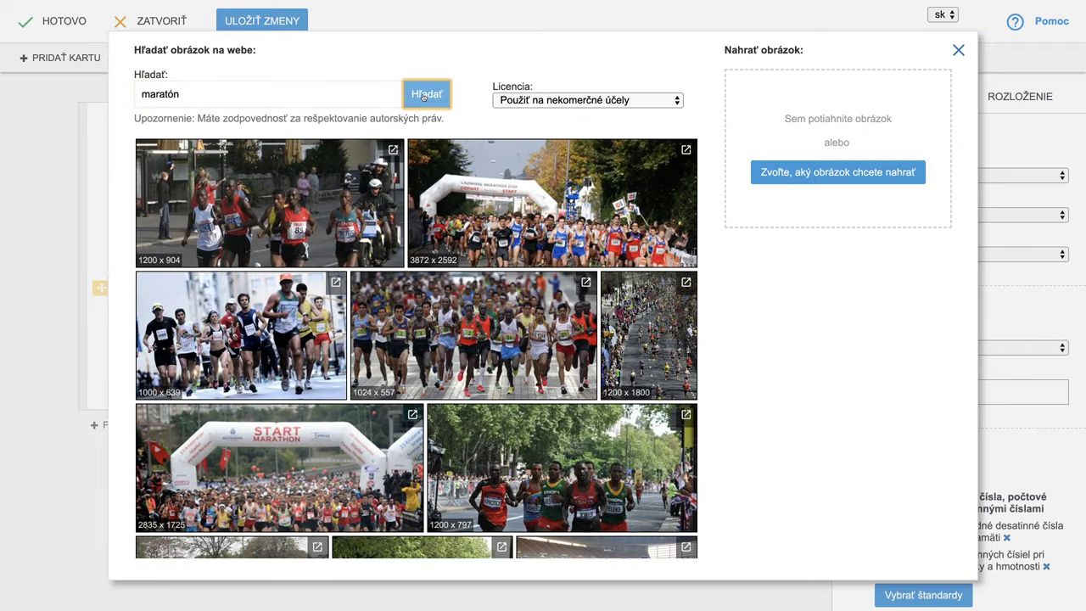
{"action": "scroll", "coordinate": [413, 331], "scroll_direction": "down", "scroll_amount": 7}
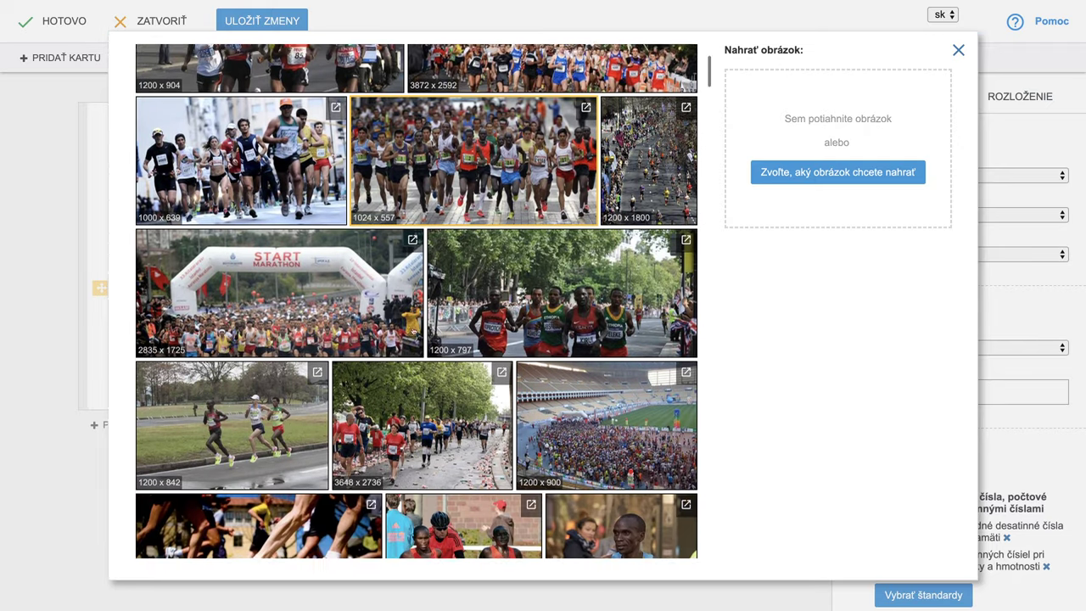
{"action": "scroll", "coordinate": [413, 331], "scroll_direction": "up", "scroll_amount": 8}
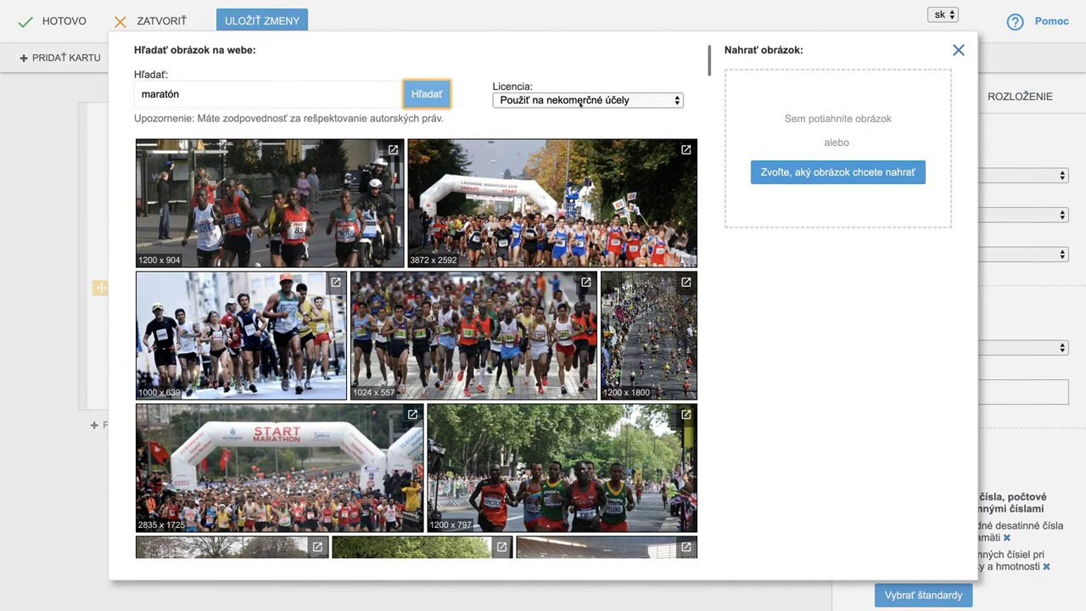
Step: Upload the "man" PNG picture from the Stiahnuté folder into the card's image block
{"action": "left_click", "coordinate": [818, 174]}
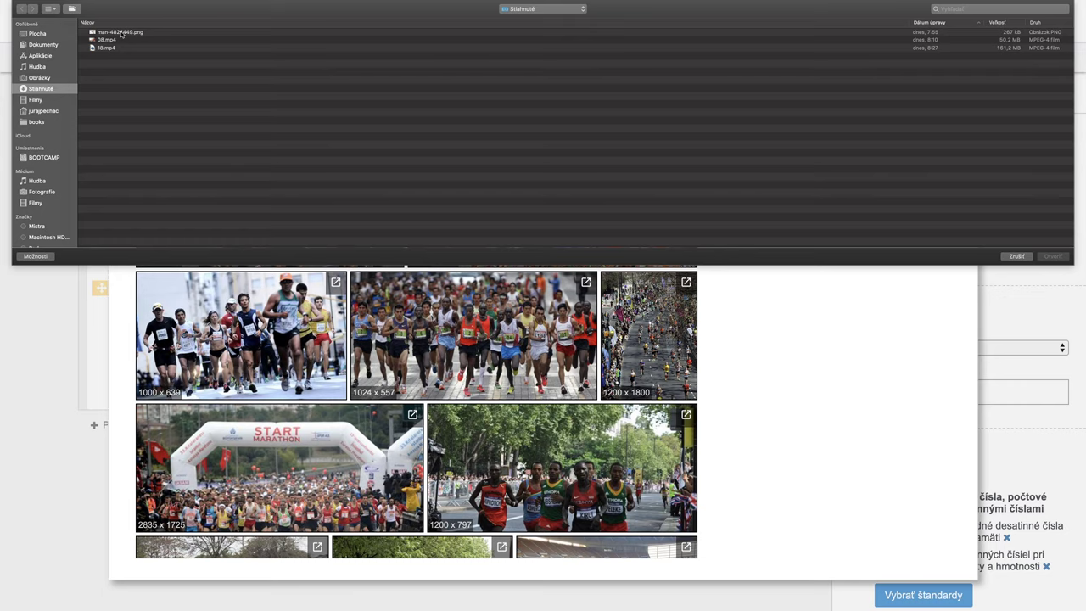
{"action": "left_click", "coordinate": [121, 33]}
{"action": "left_click", "coordinate": [1052, 256]}
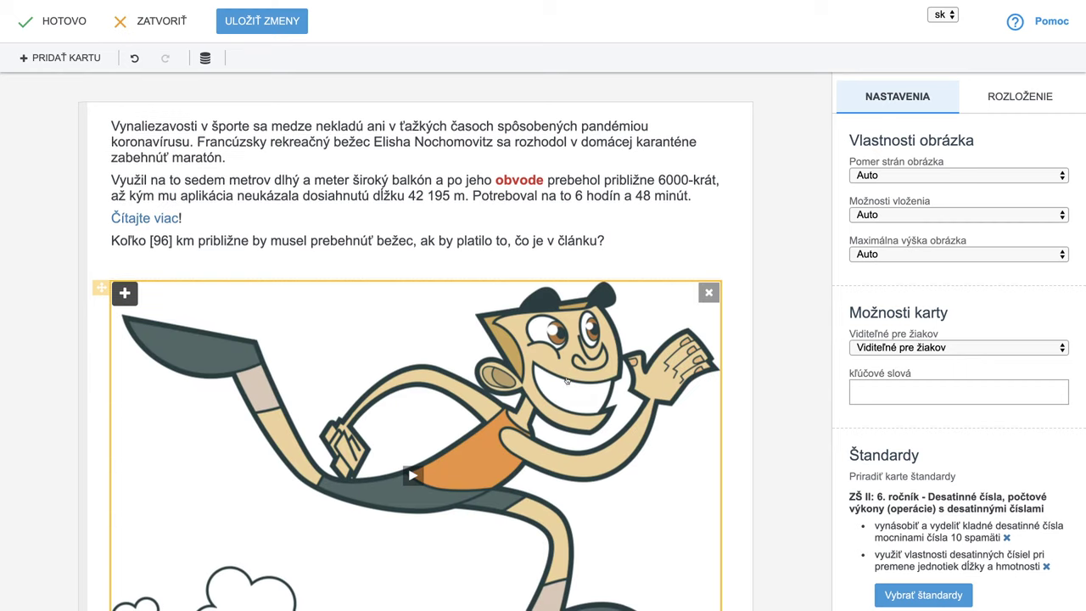
Step: Set the runner picture's maximum height to Malý and save the finished card
{"action": "scroll", "coordinate": [577, 368], "scroll_direction": "down", "scroll_amount": 3}
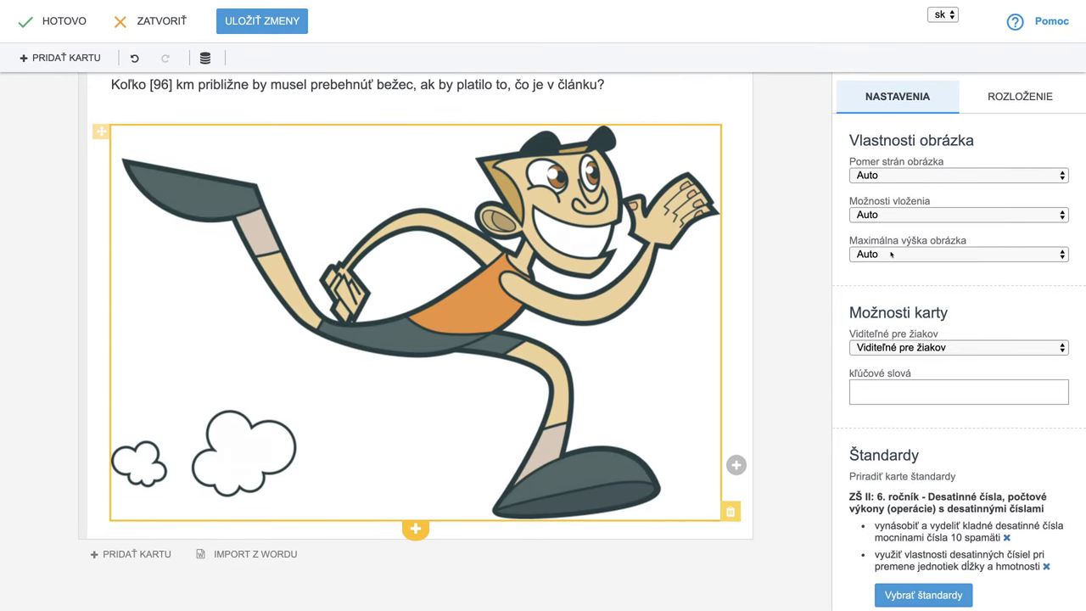
{"action": "left_click", "coordinate": [891, 254]}
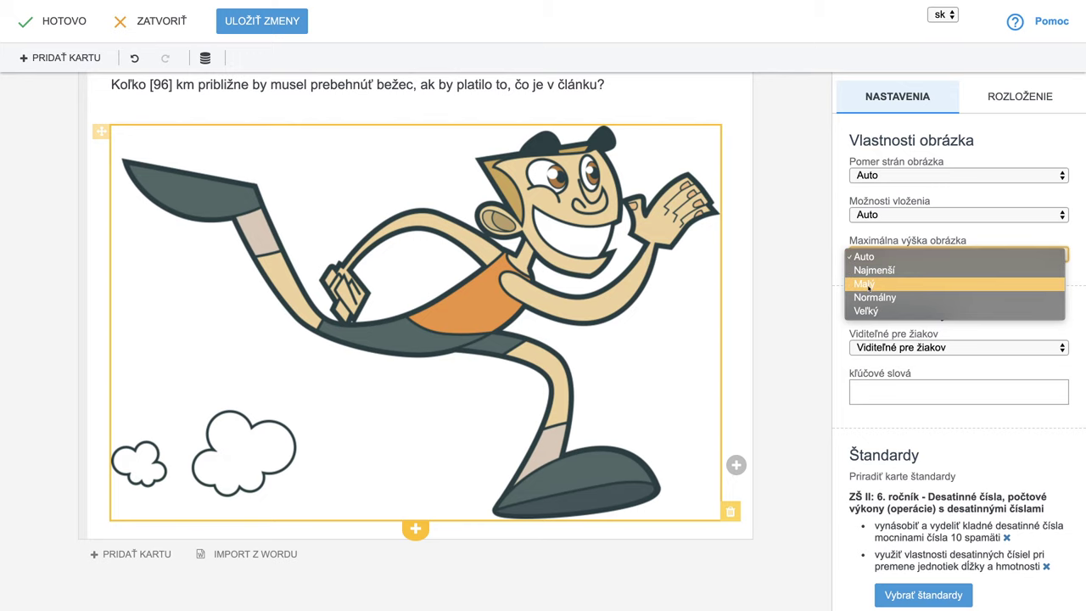
{"action": "left_click", "coordinate": [867, 284]}
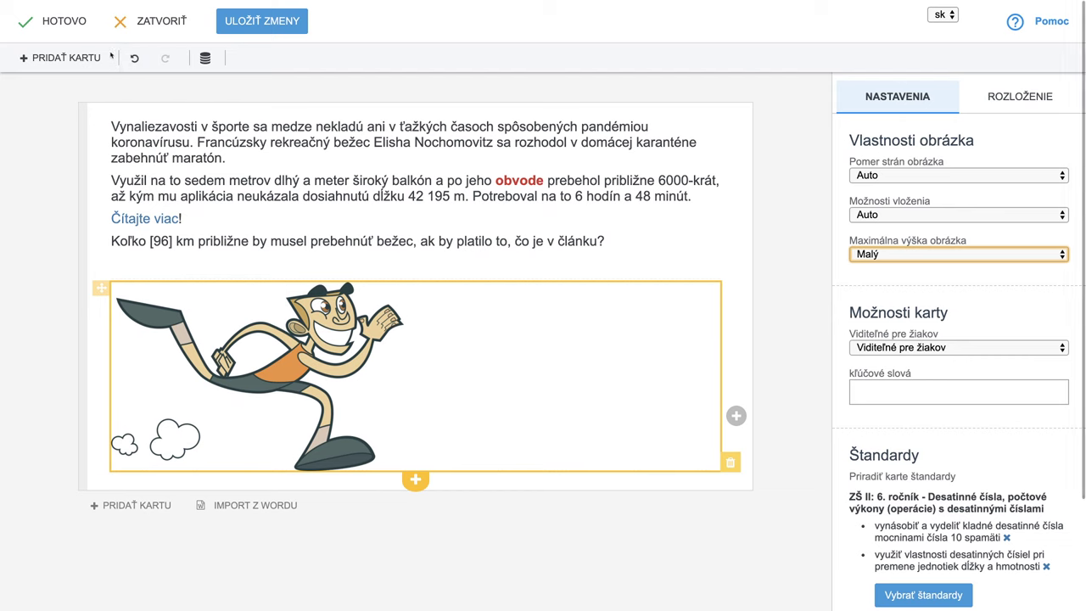
{"action": "left_click", "coordinate": [46, 22]}
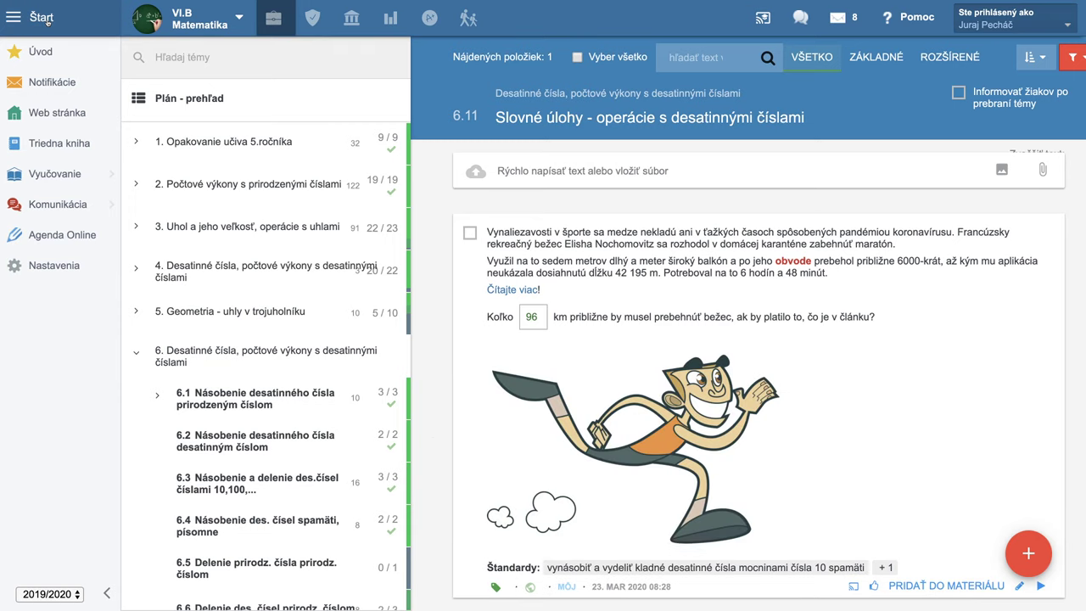
Step: Add the balcony-marathon card to a new material of the type Domáca úloha
{"action": "scroll", "coordinate": [938, 371], "scroll_direction": "down", "scroll_amount": 3}
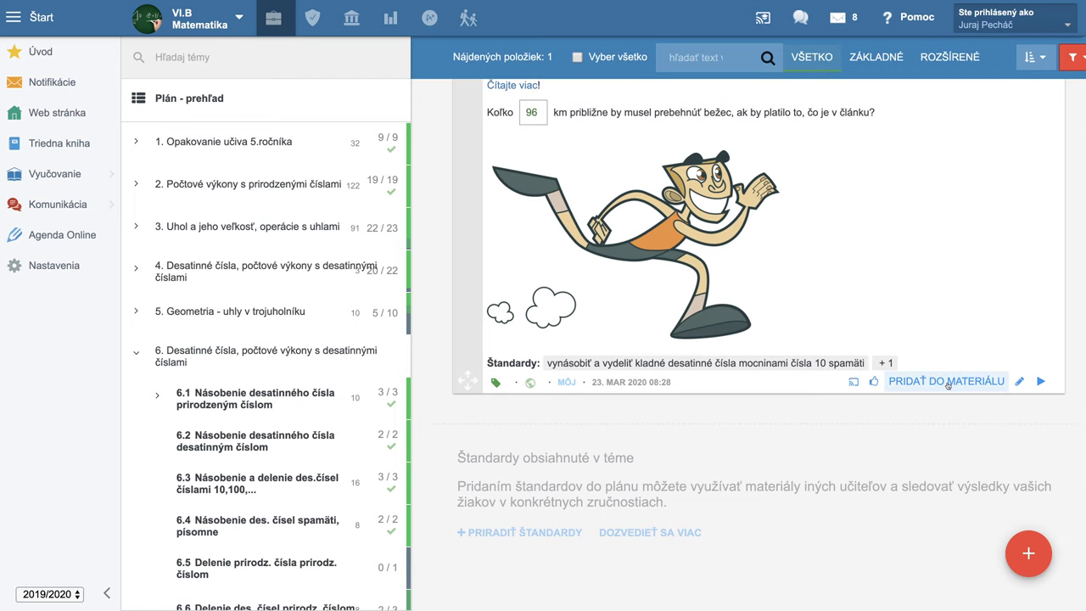
{"action": "left_click", "coordinate": [945, 381]}
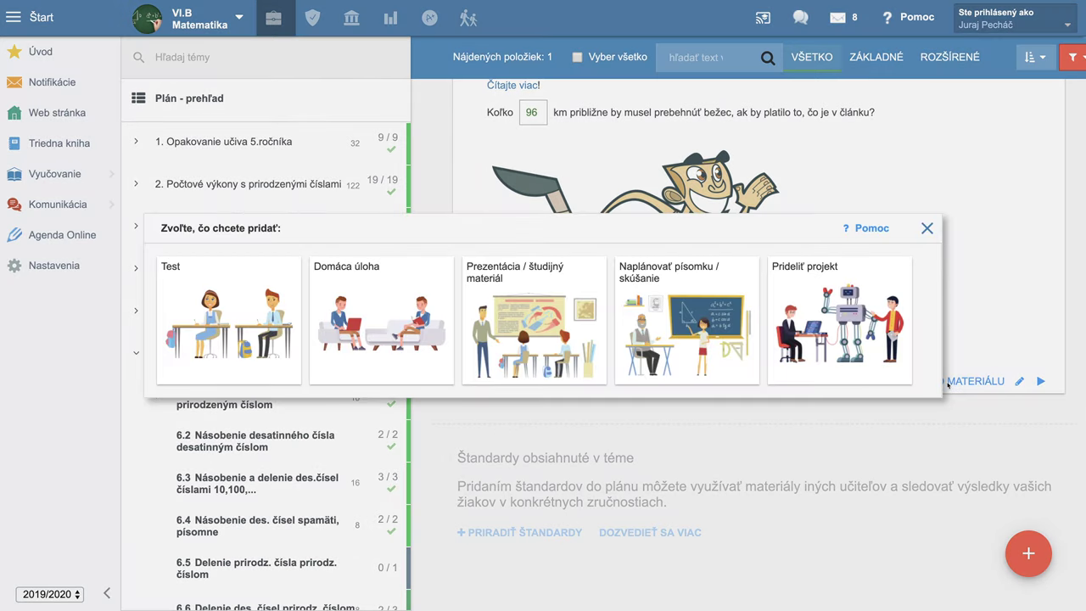
{"action": "left_click", "coordinate": [388, 295]}
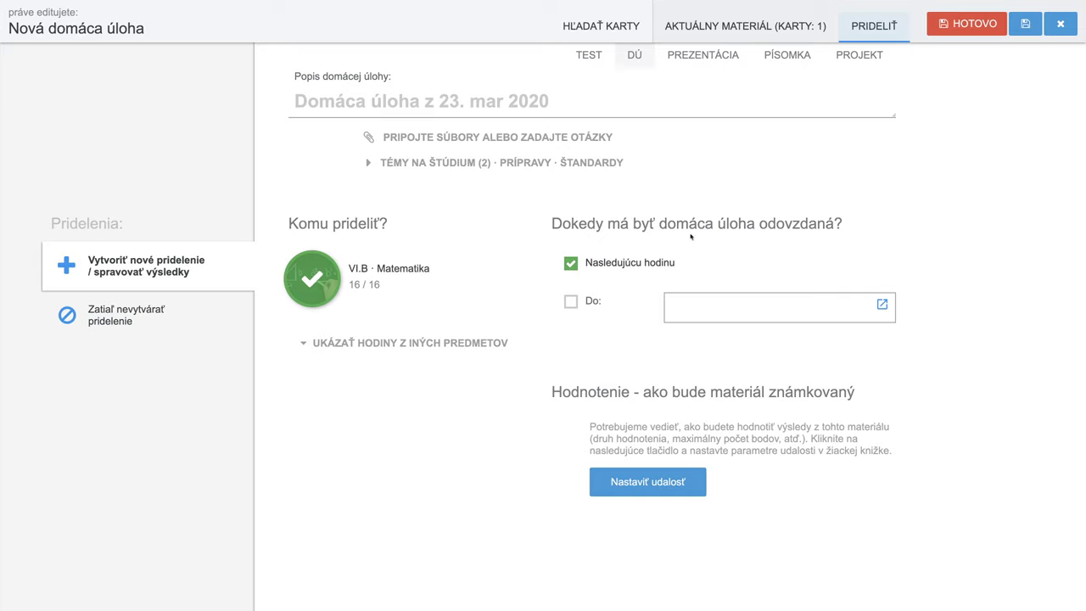
Step: Set the homework's submission deadline to the date 23.03.2020 instead of the next lesson
{"action": "left_click", "coordinate": [571, 304]}
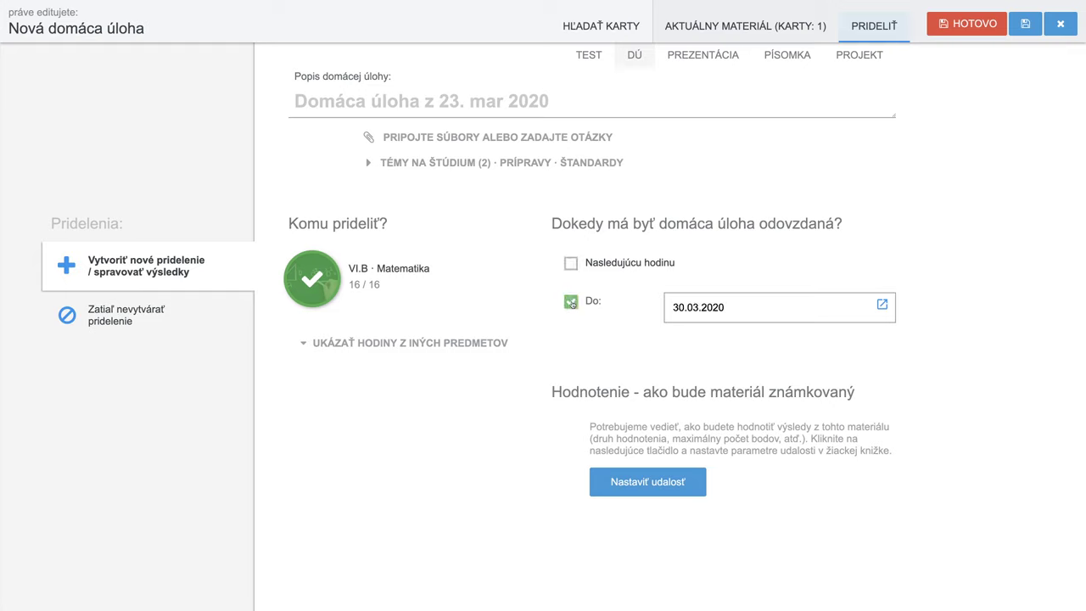
{"action": "left_click", "coordinate": [686, 308]}
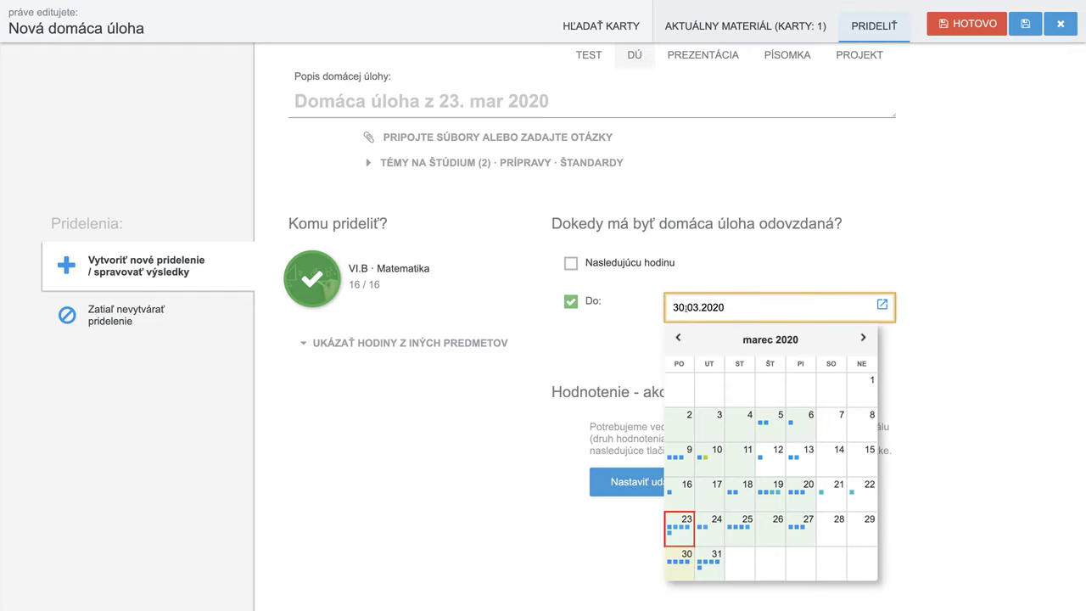
{"action": "mouse_move", "coordinate": [684, 521]}
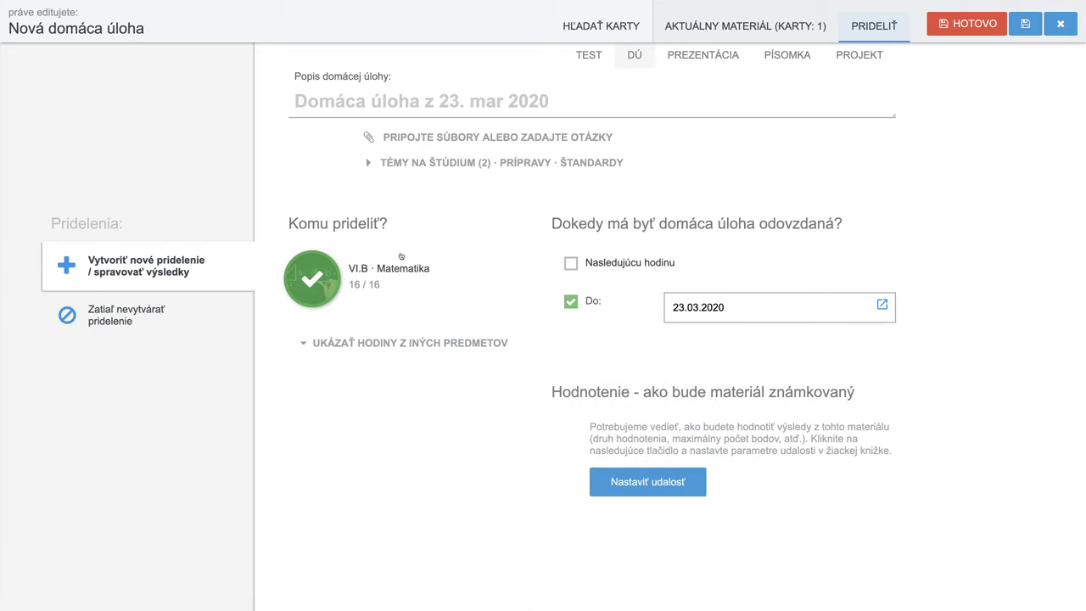
Step: Enter "Bonus 10 % pre prvého riešiteľa" as the homework description and save the assignment for VI.B Matematika
{"action": "left_click", "coordinate": [296, 101]}
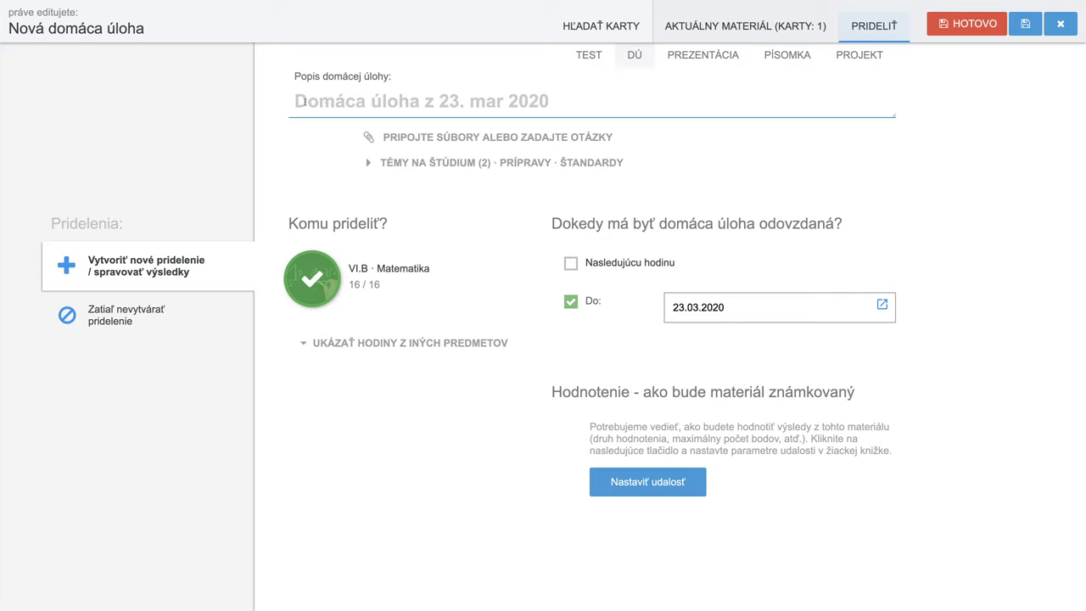
{"action": "type", "text": "Bonus 1"}
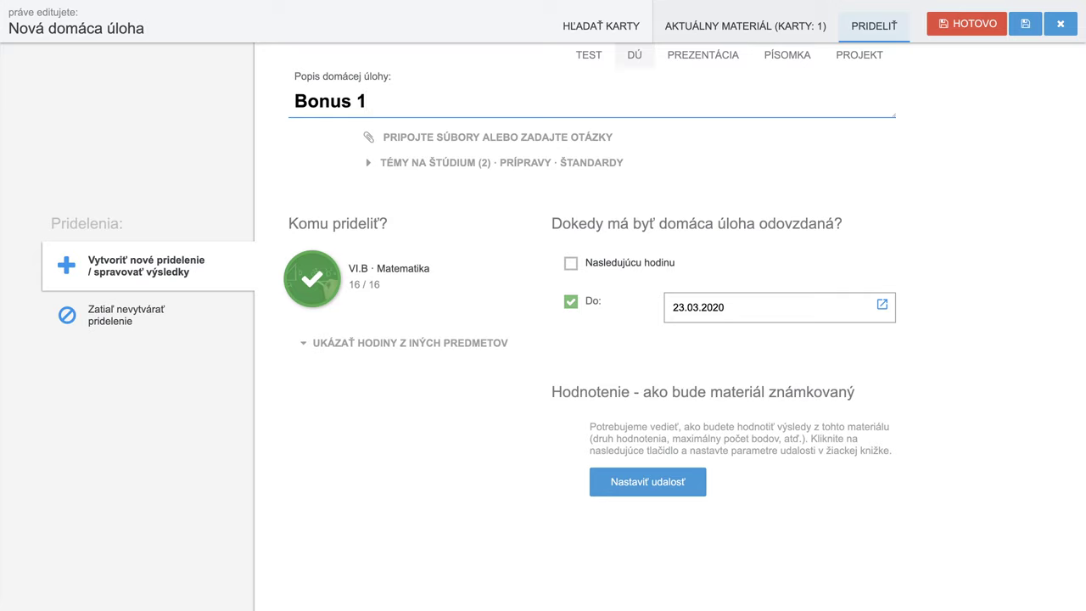
{"action": "type", "text": "0 % pre prvé"}
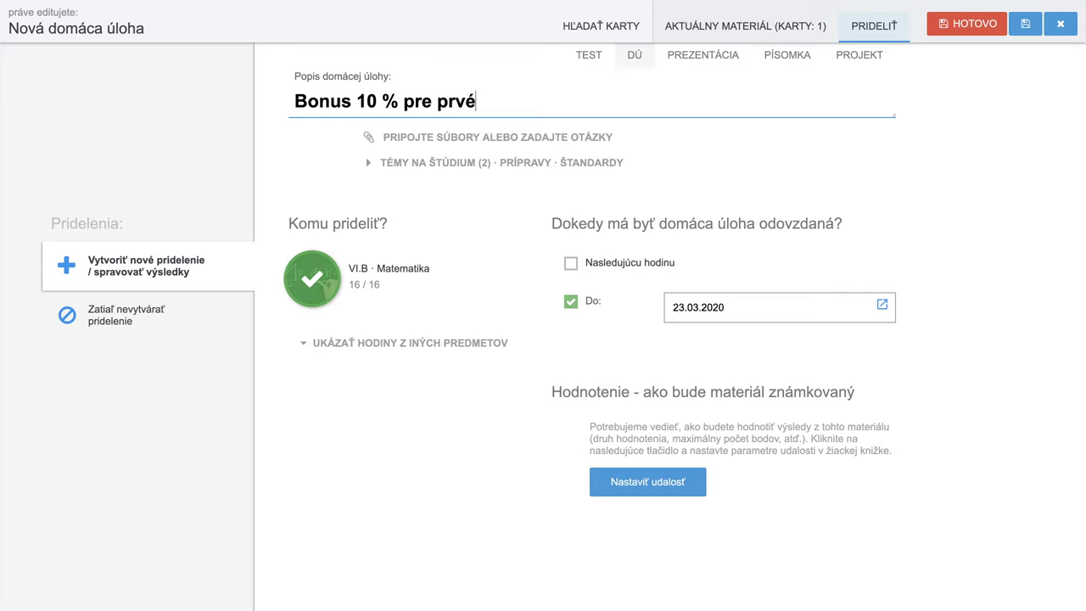
{"action": "type", "text": "ho riešite"}
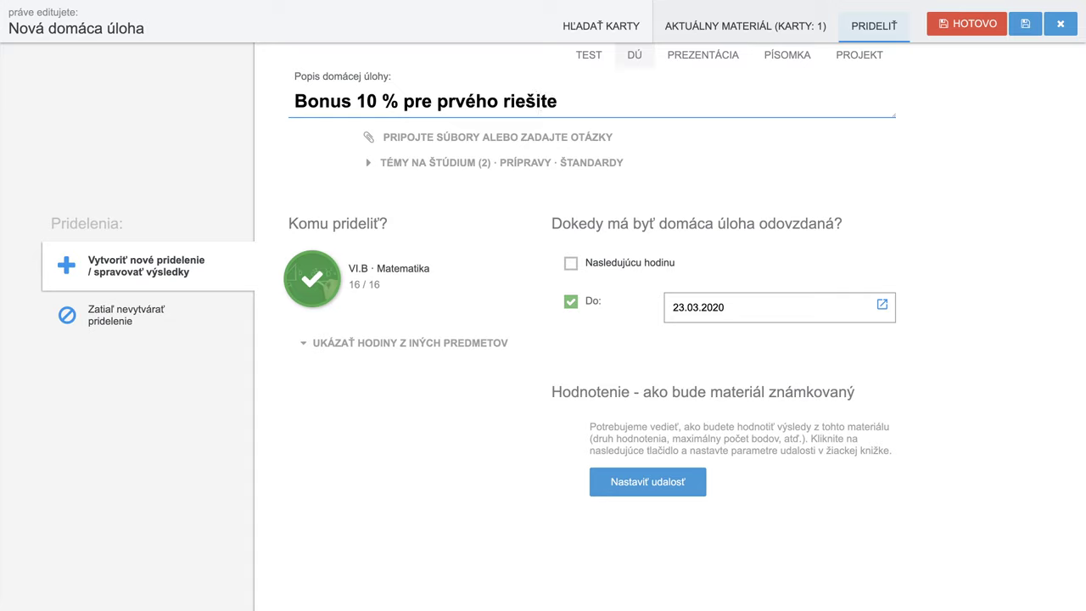
{"action": "type", "text": "ľa"}
{"action": "left_click", "coordinate": [957, 24]}
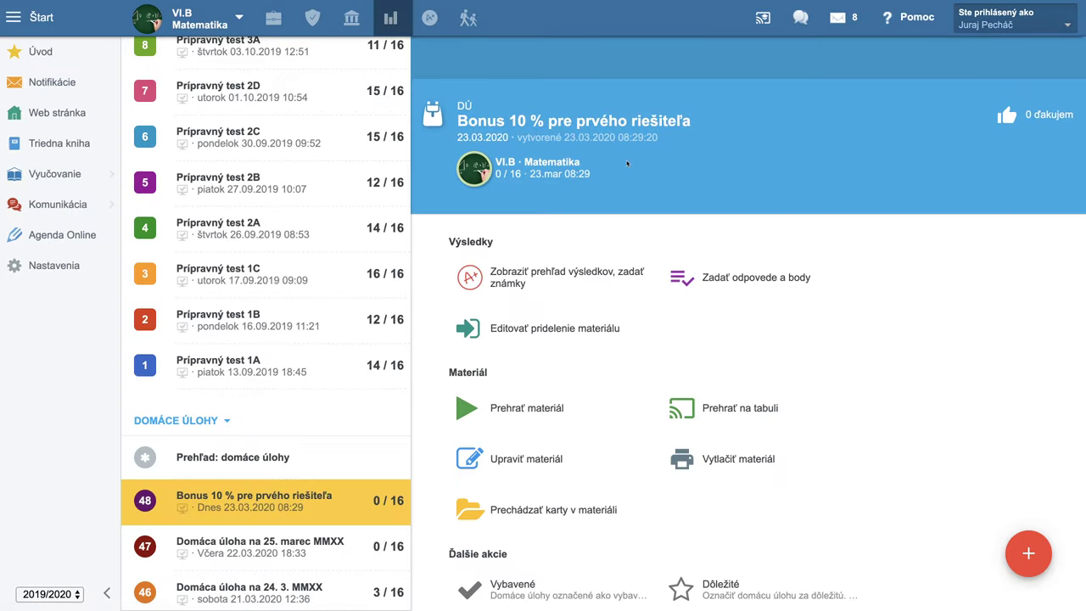
Step: Open the notifications, filter them to tests and exams, and review the listed homework and tests from 23 to 25 March
{"action": "scroll", "coordinate": [409, 218], "scroll_direction": "up", "scroll_amount": 2}
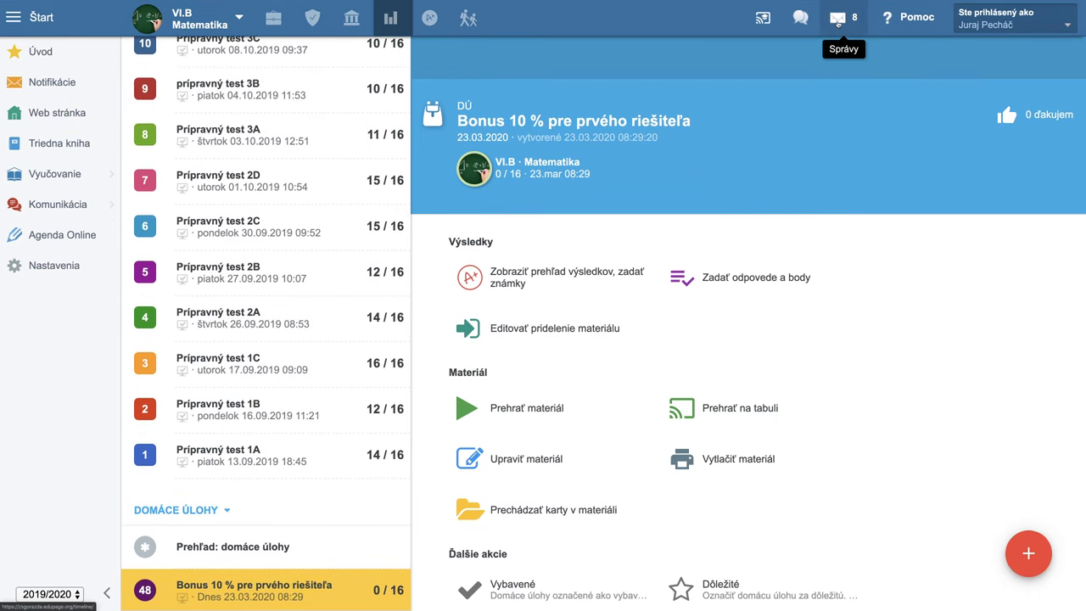
{"action": "left_click", "coordinate": [837, 19]}
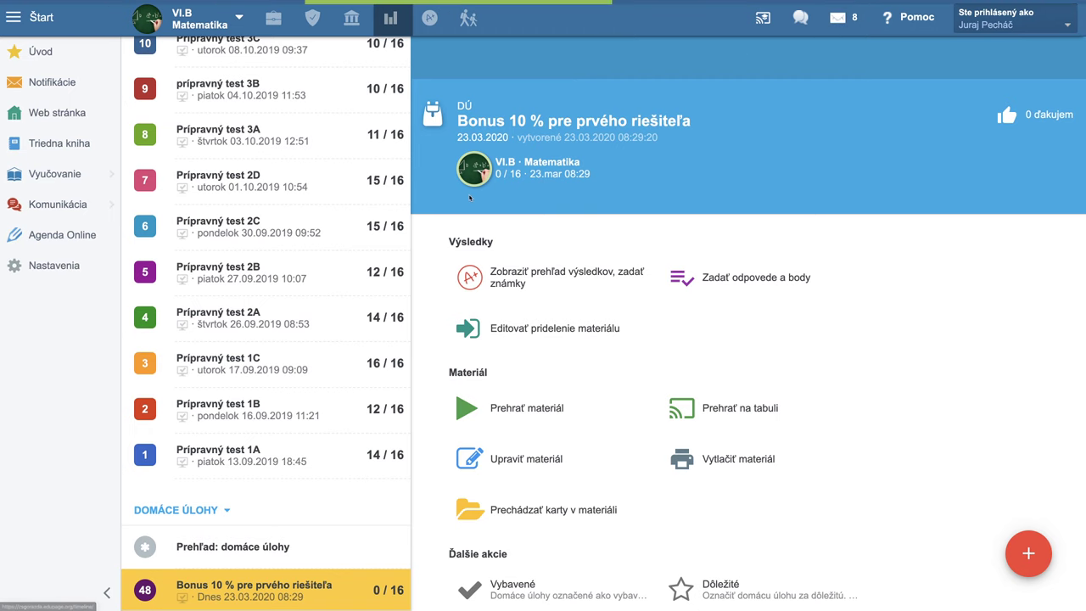
{"action": "scroll", "coordinate": [468, 216], "scroll_direction": "up", "scroll_amount": 1}
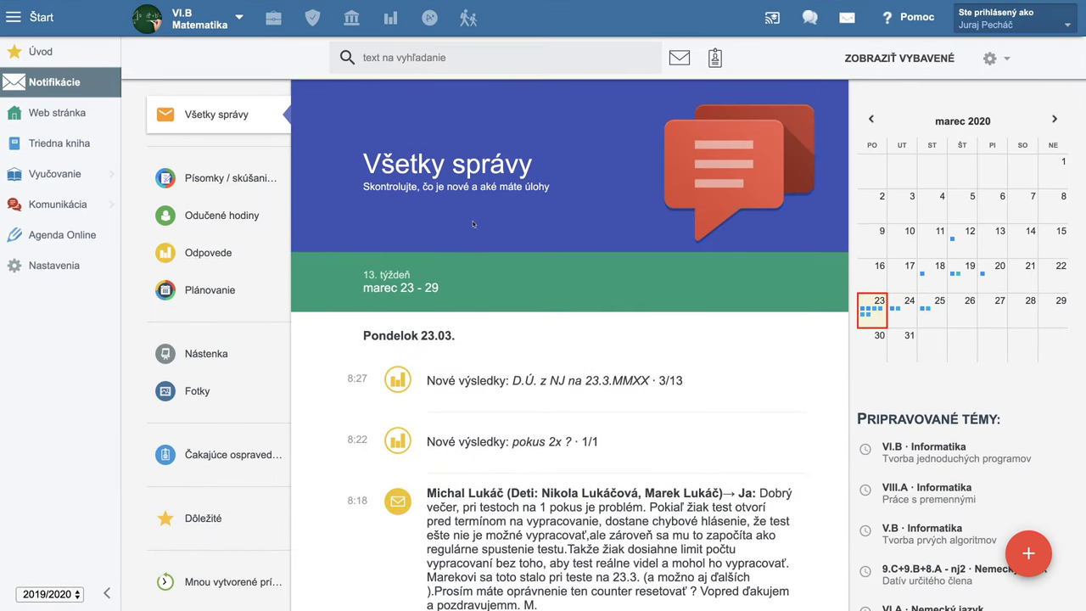
{"action": "left_click", "coordinate": [212, 178]}
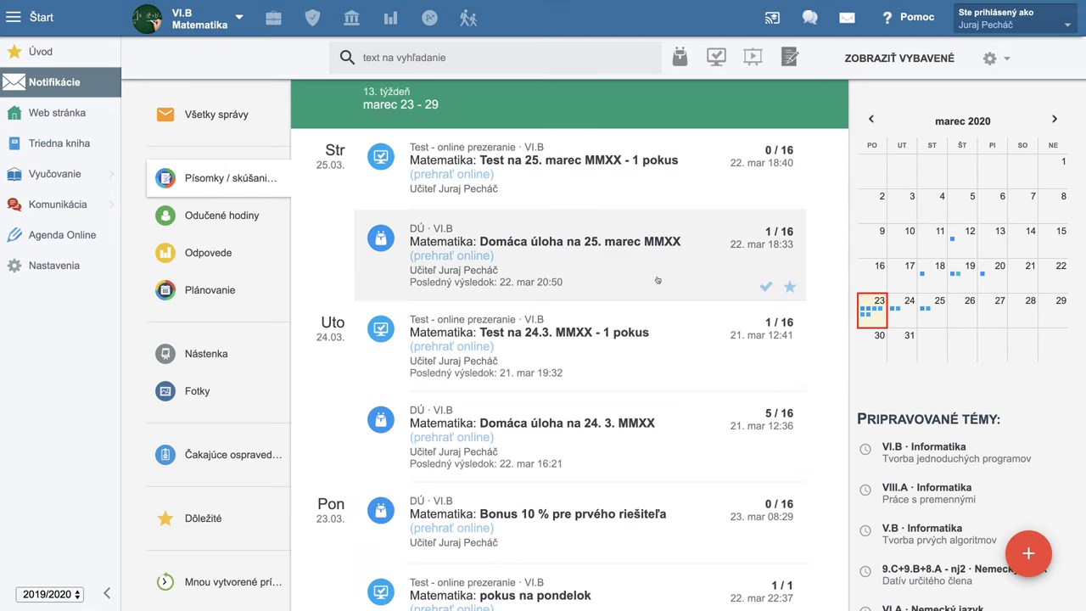
{"action": "scroll", "coordinate": [658, 280], "scroll_direction": "down", "scroll_amount": 3}
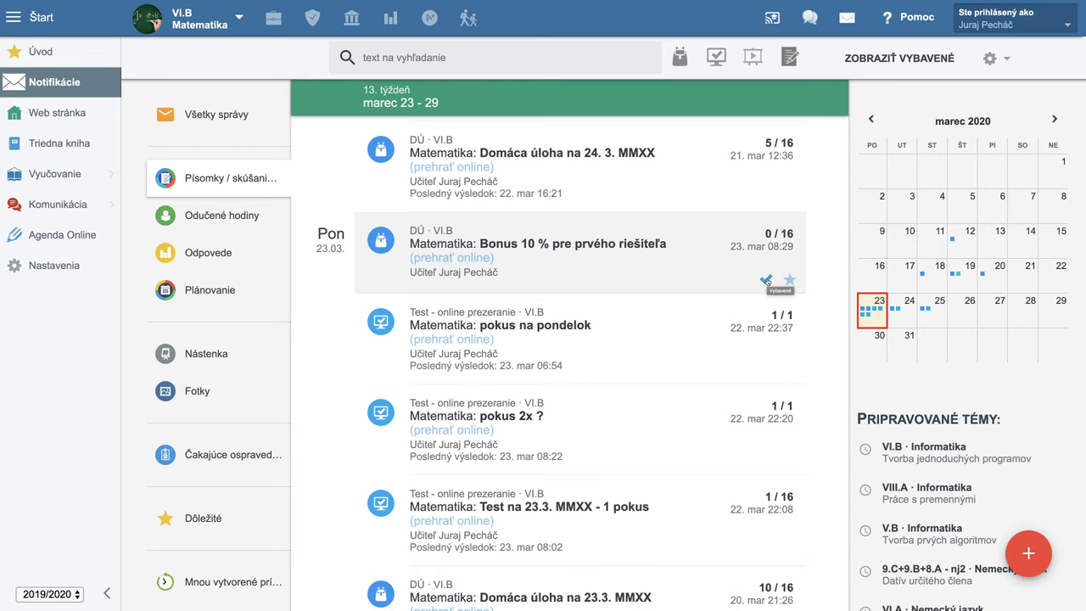
{"action": "scroll", "coordinate": [685, 366], "scroll_direction": "down", "scroll_amount": 3}
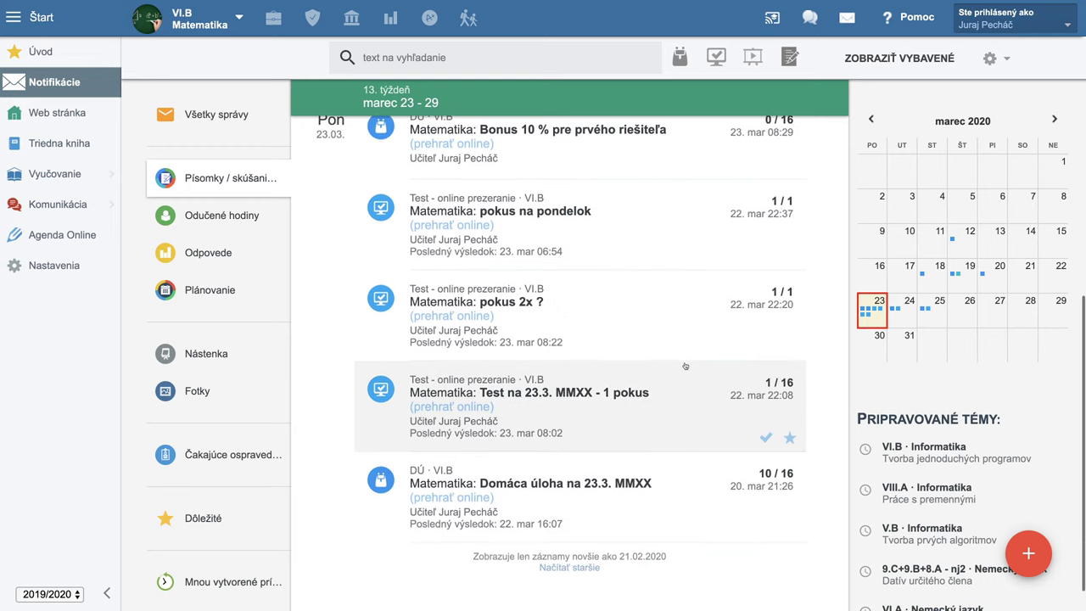
{"action": "scroll", "coordinate": [685, 366], "scroll_direction": "up", "scroll_amount": 1}
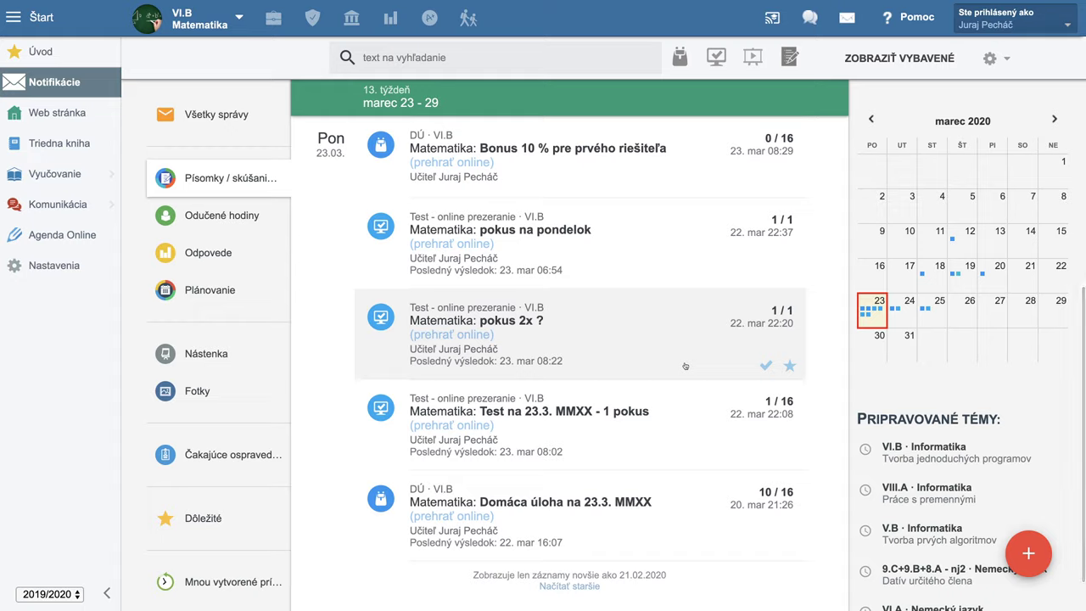